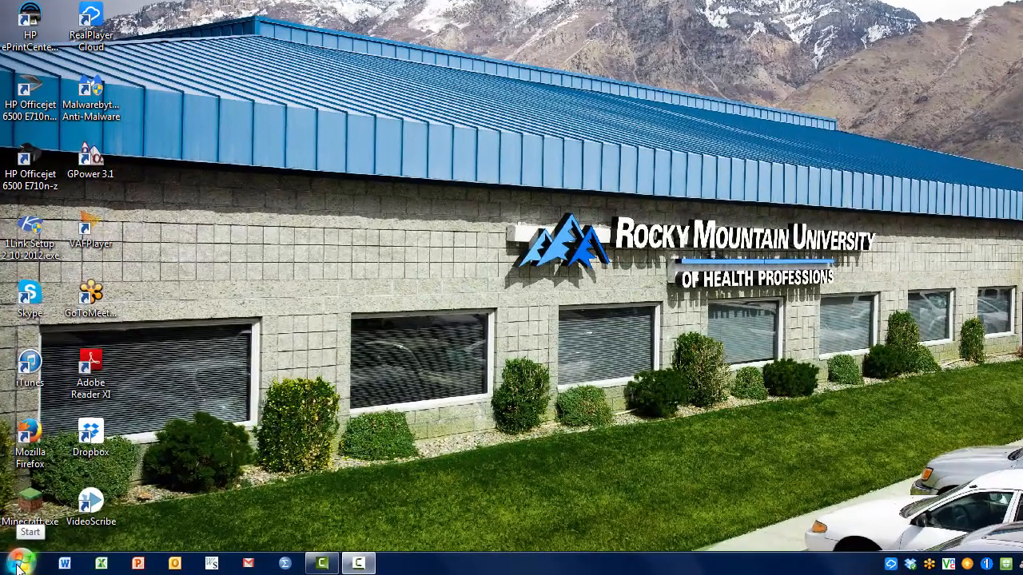
Launch IBM SPSS Statistics 22 and create a new empty dataset.
click(14, 566)
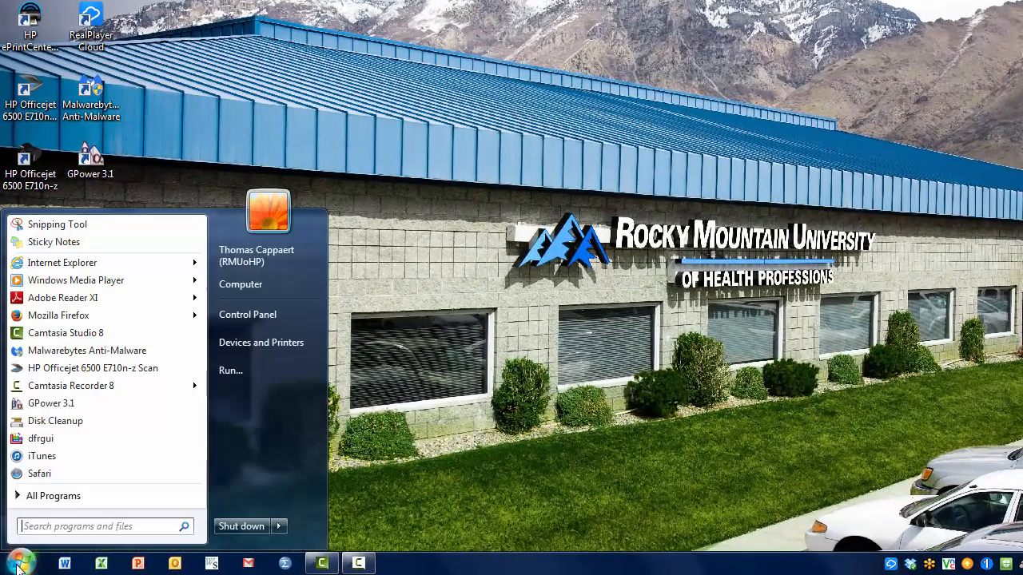
click(68, 498)
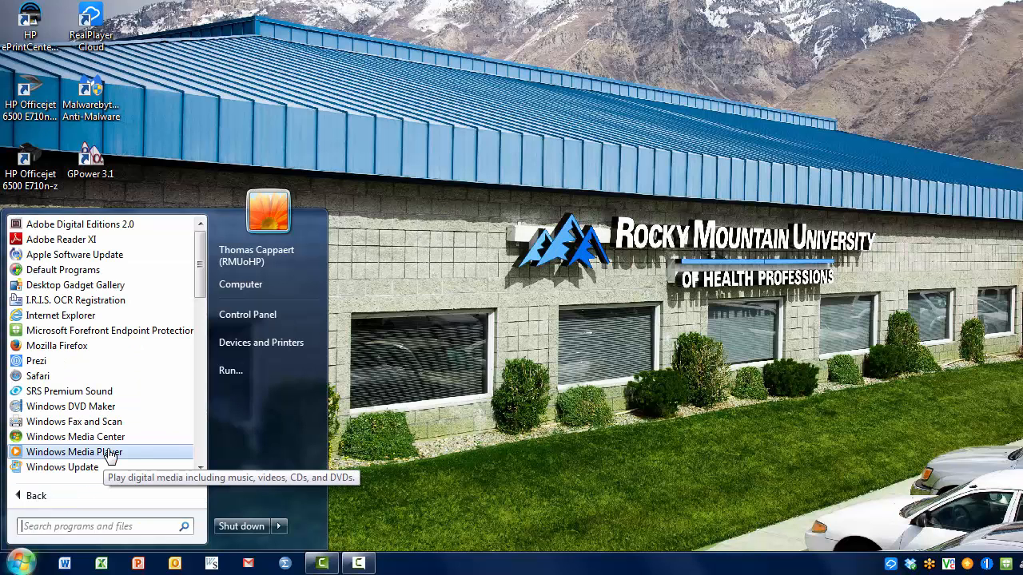
scroll(80, 382, down, 5)
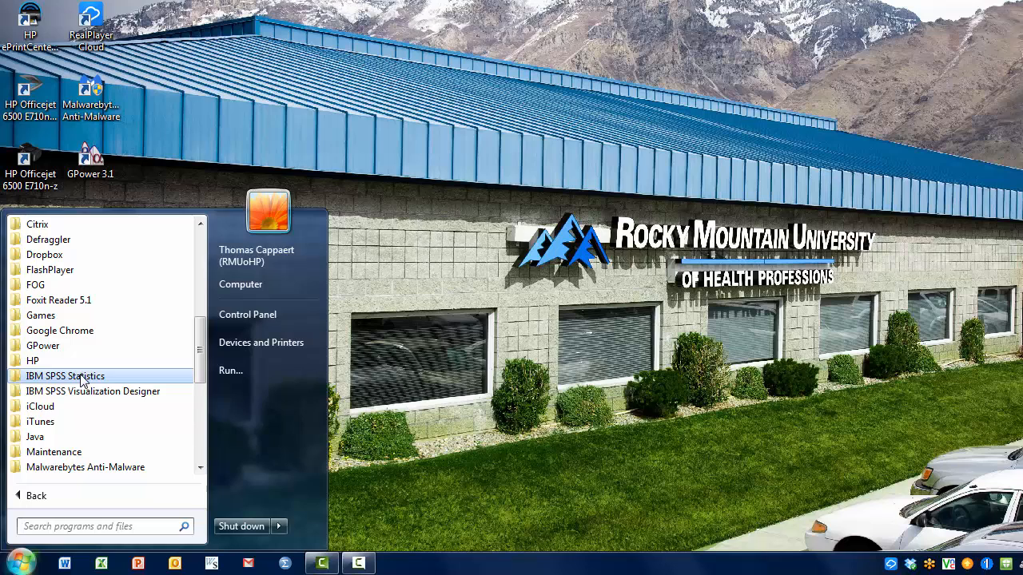
click(83, 378)
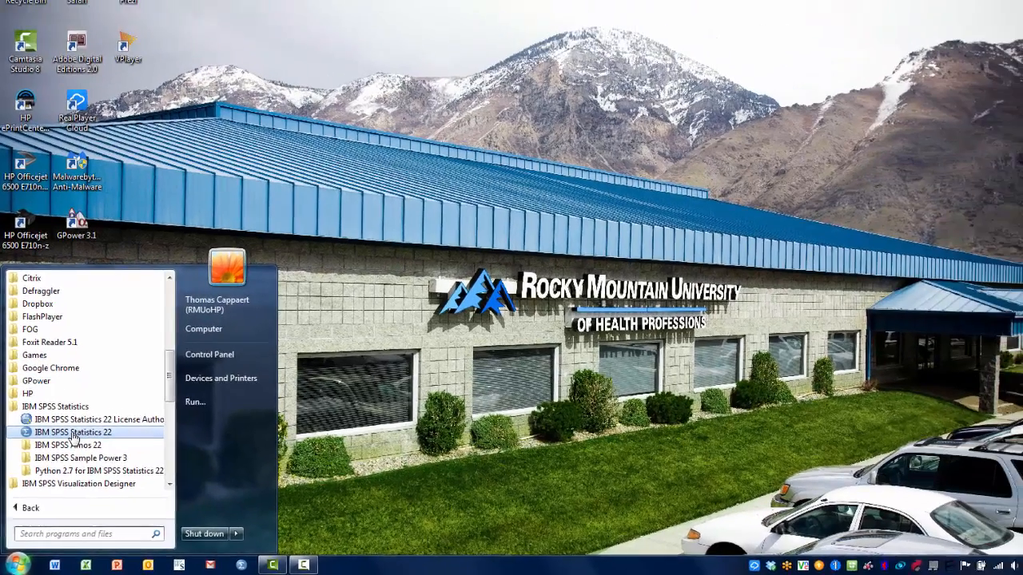
click(86, 407)
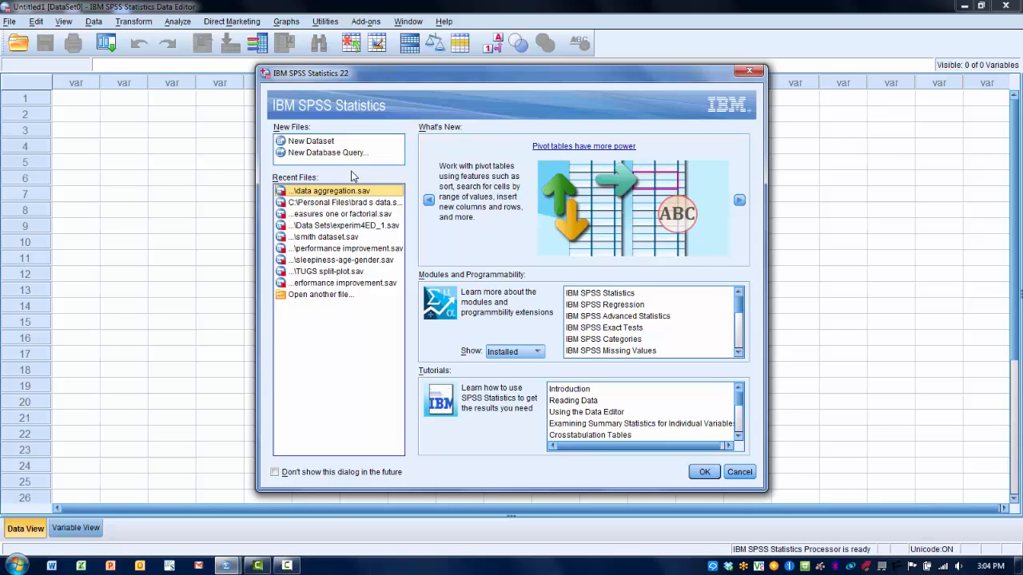
click(313, 142)
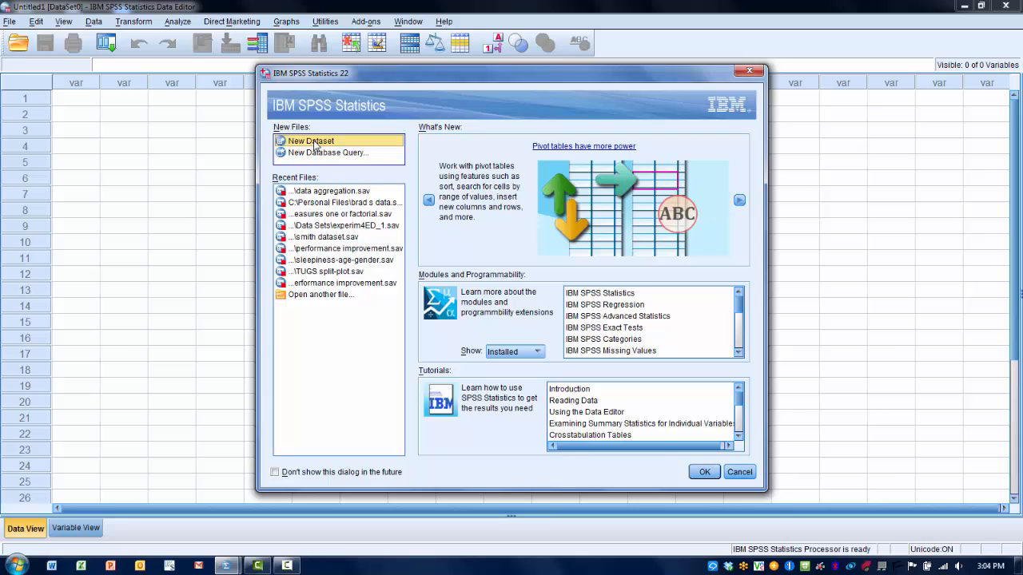
click(700, 471)
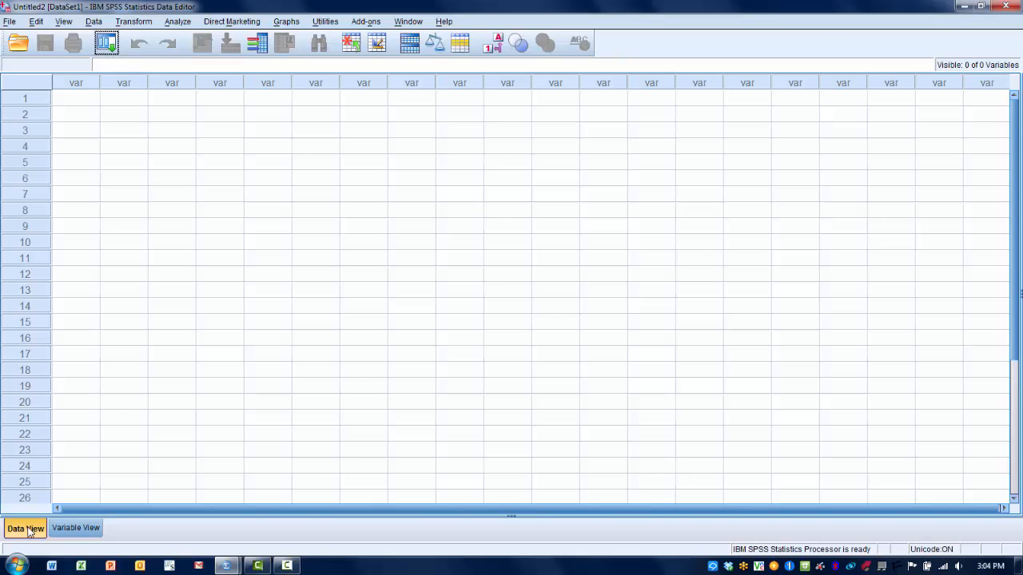
Compare Variable View with Data View and examine the variable columns of the empty data grid.
click(56, 531)
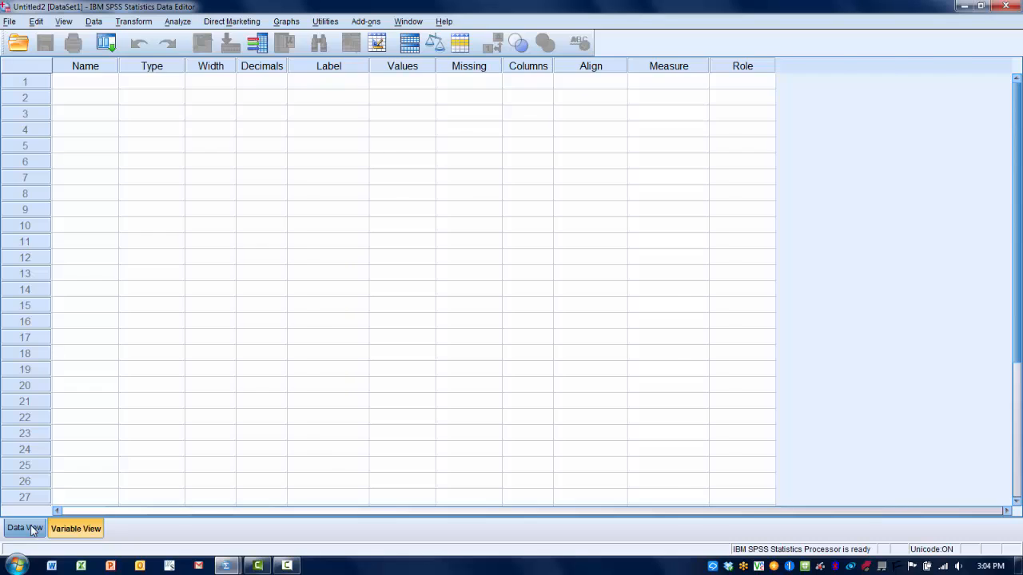
click(25, 529)
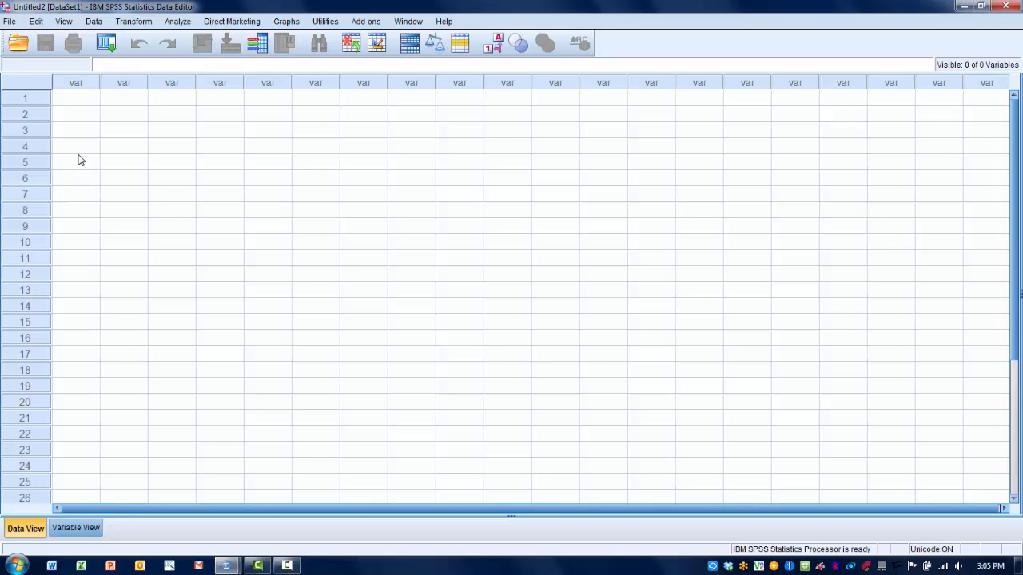
click(77, 84)
click(120, 83)
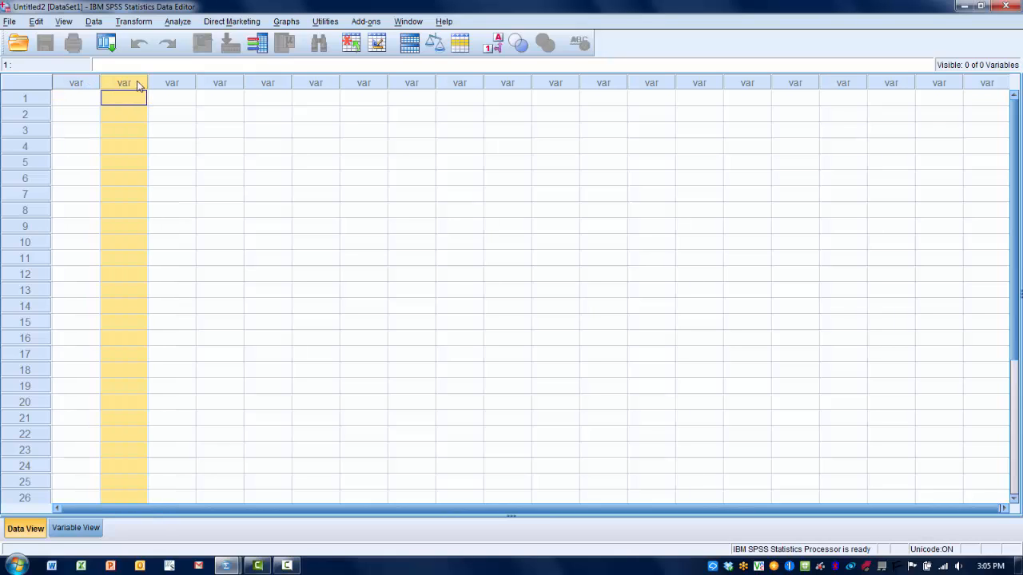
click(166, 83)
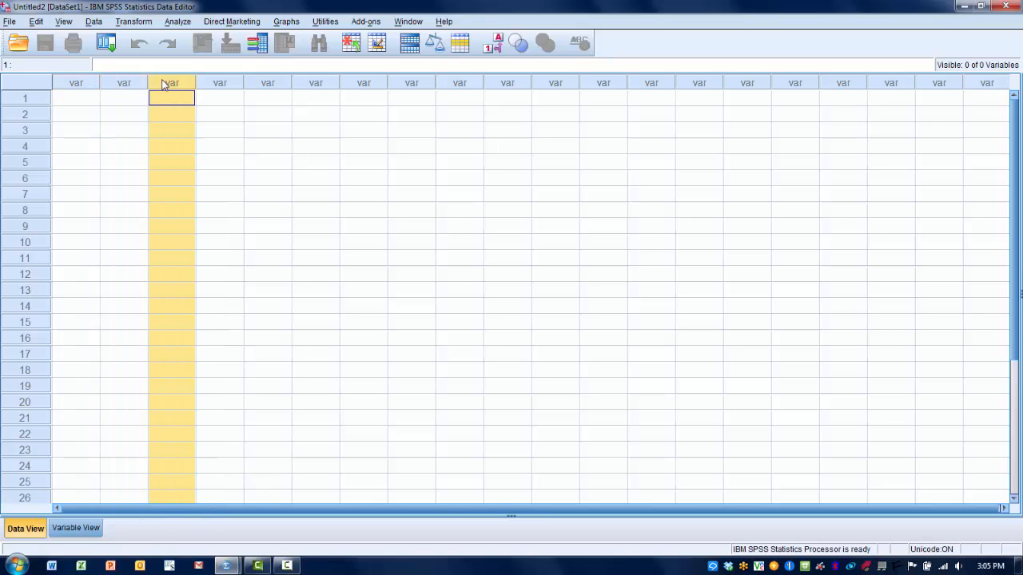
click(81, 84)
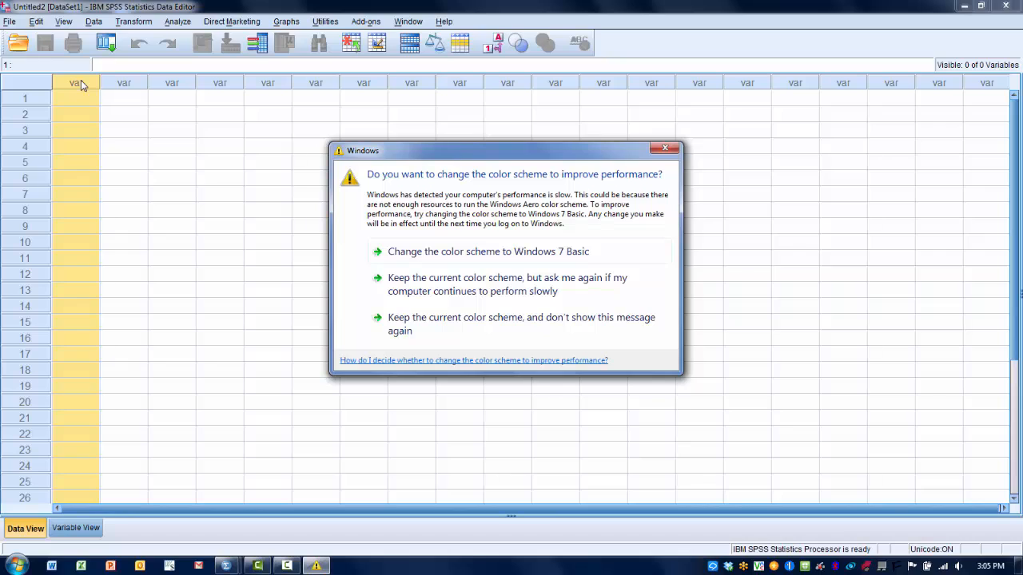
Examine the case rows of the empty data grid, going through rows 1 to 5.
click(143, 161)
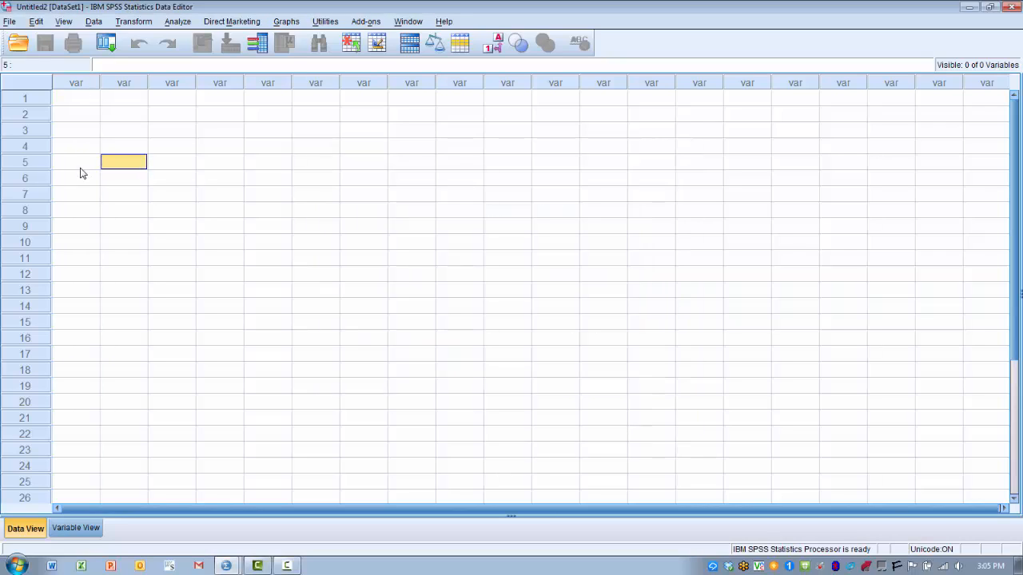
click(31, 98)
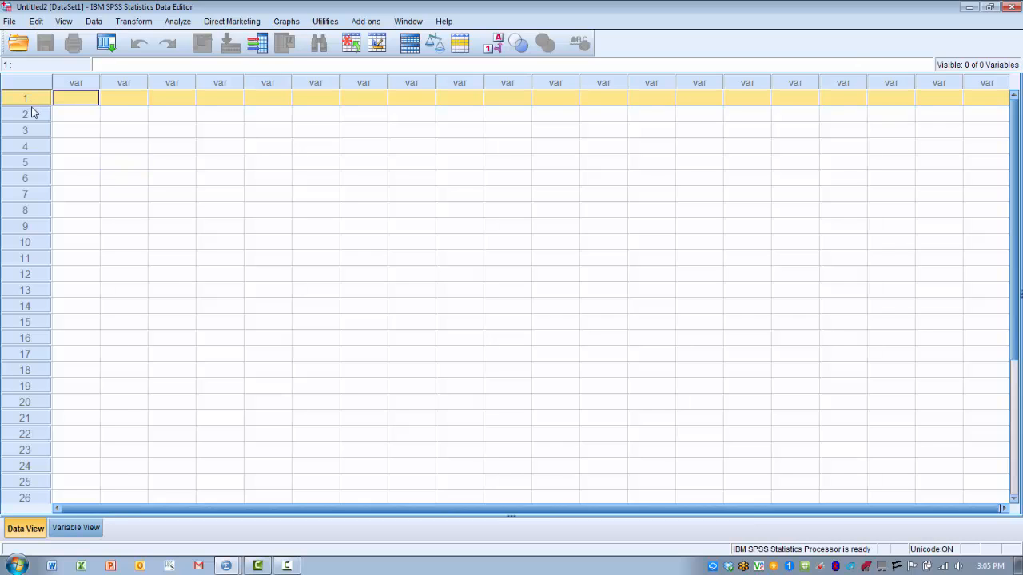
click(32, 115)
click(32, 131)
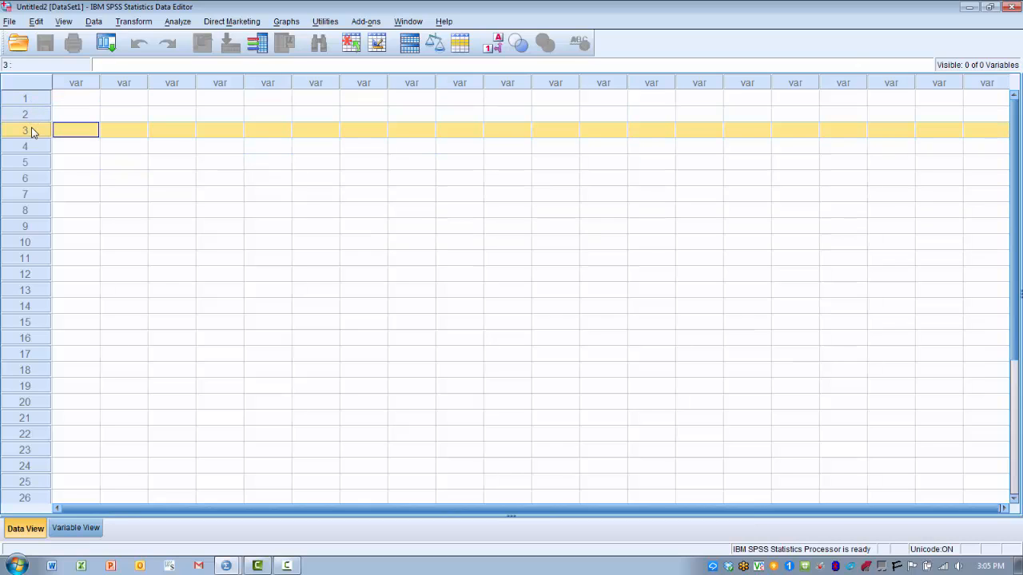
click(32, 146)
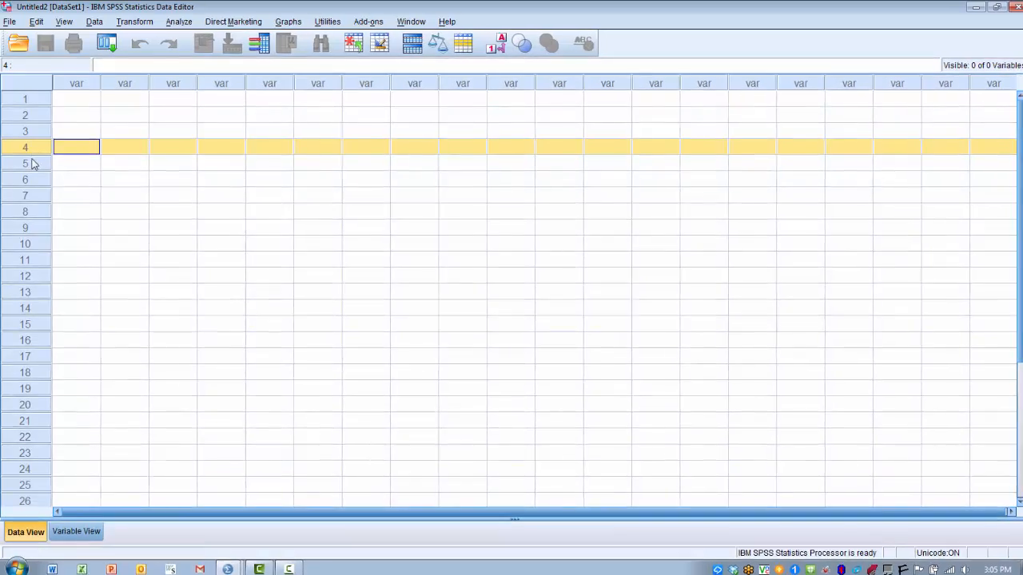
click(33, 164)
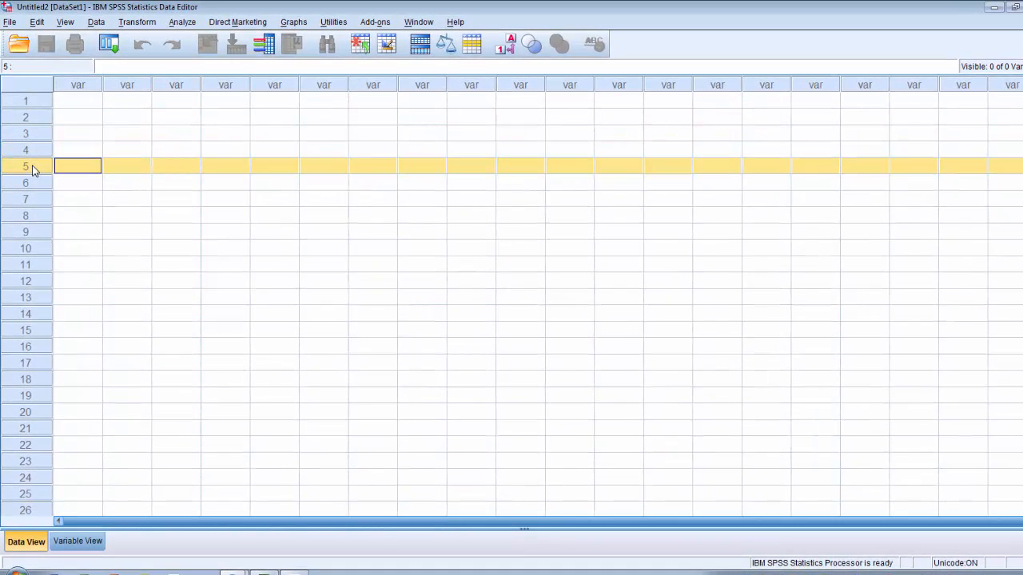
click(35, 101)
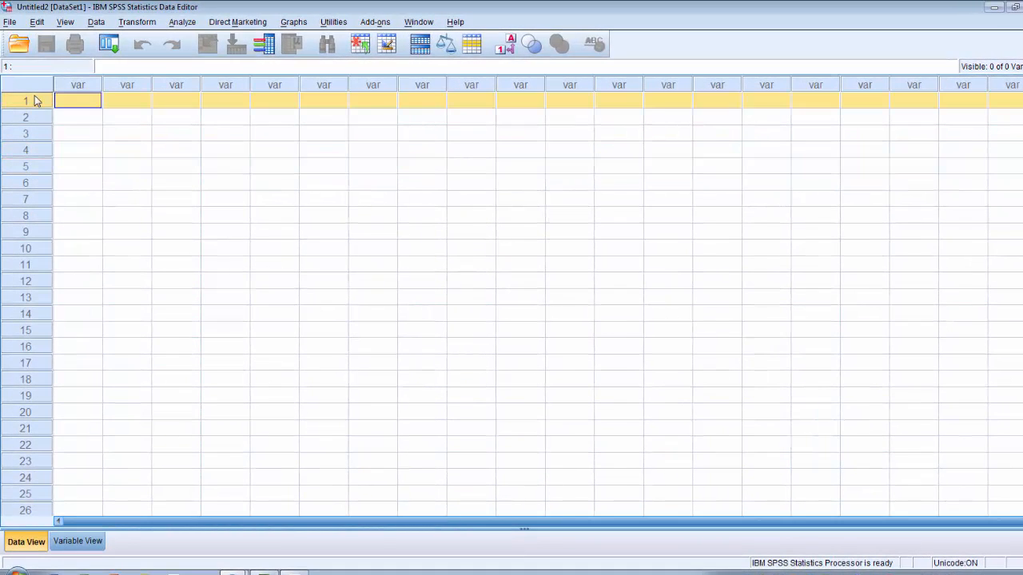
click(36, 118)
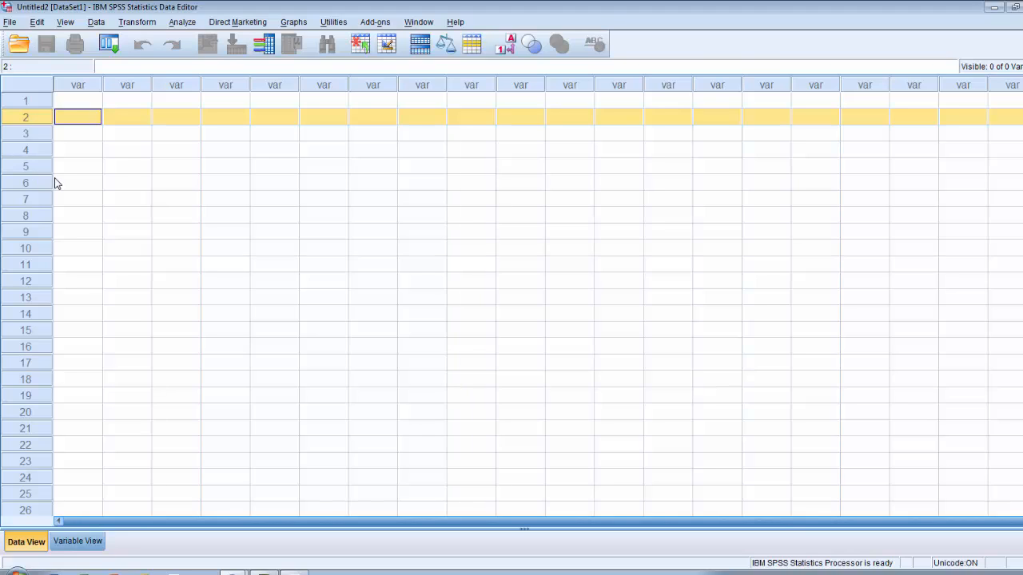
Define a first variable named sex in Variable View and give it the label "gender of partcipants".
click(66, 546)
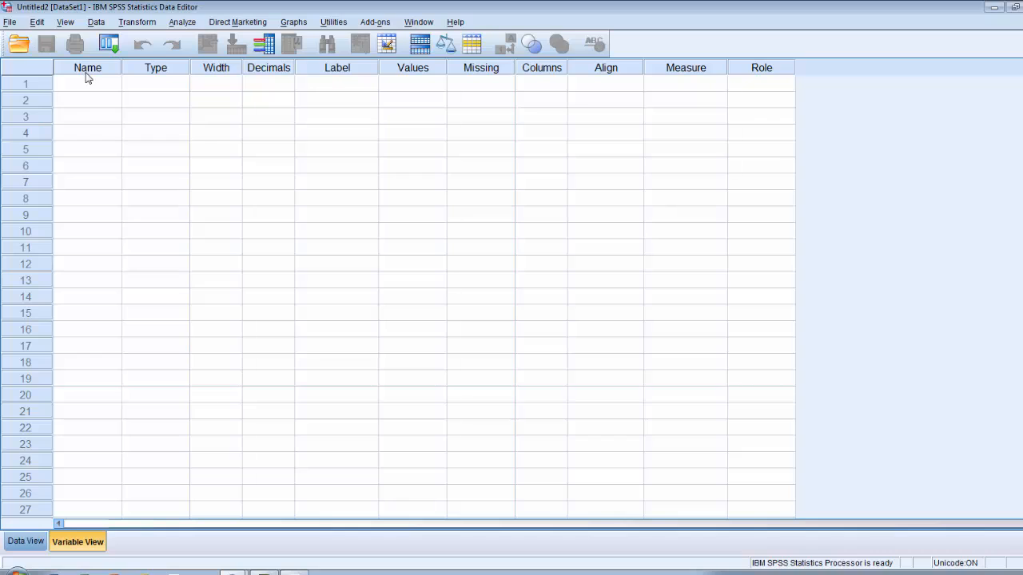
click(67, 88)
text(sex)
click(316, 92)
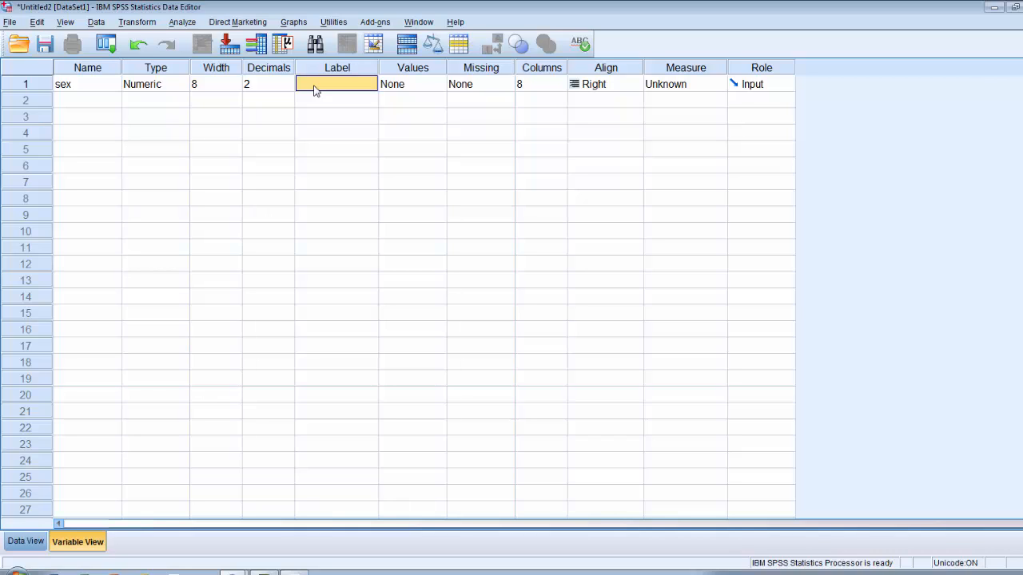
text(gender of partcu)
key(BackSpace)
text(ipants)
Add a second variable named age in the row below sex.
click(82, 84)
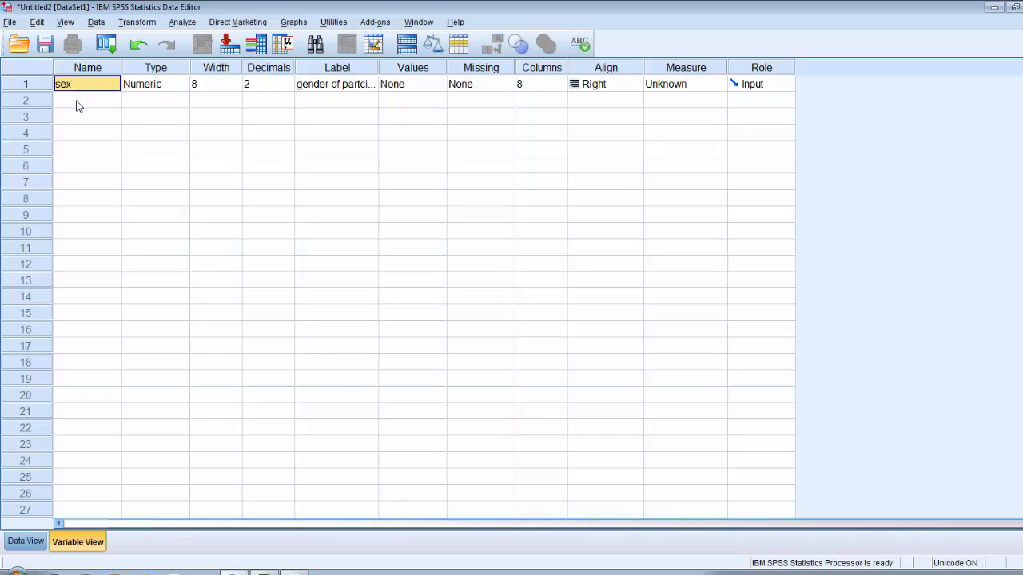
click(78, 100)
text(a)
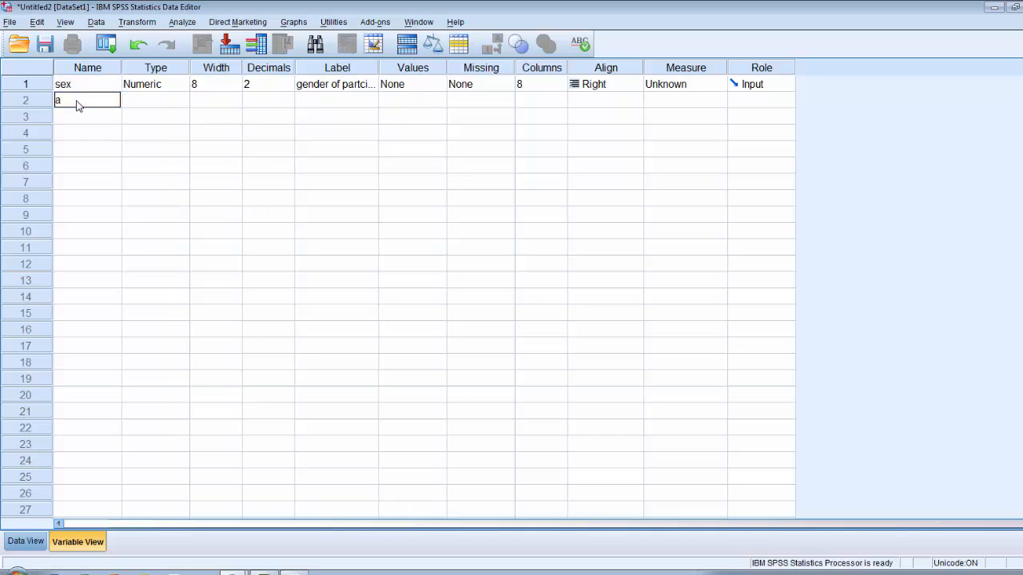
text(ge)
click(71, 119)
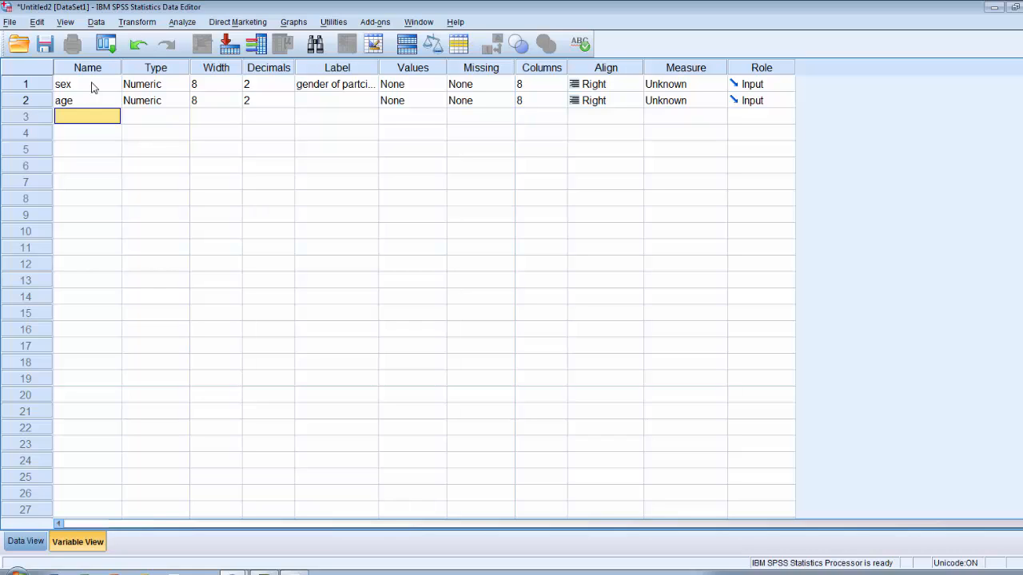
Define value labels for the sex variable: 1 as male and 2 as female.
click(415, 71)
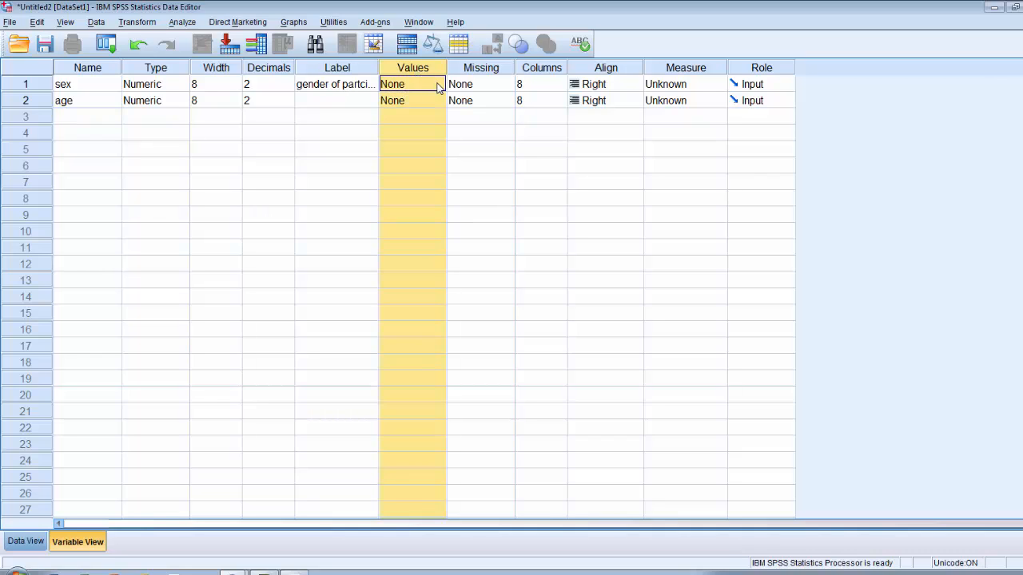
click(438, 84)
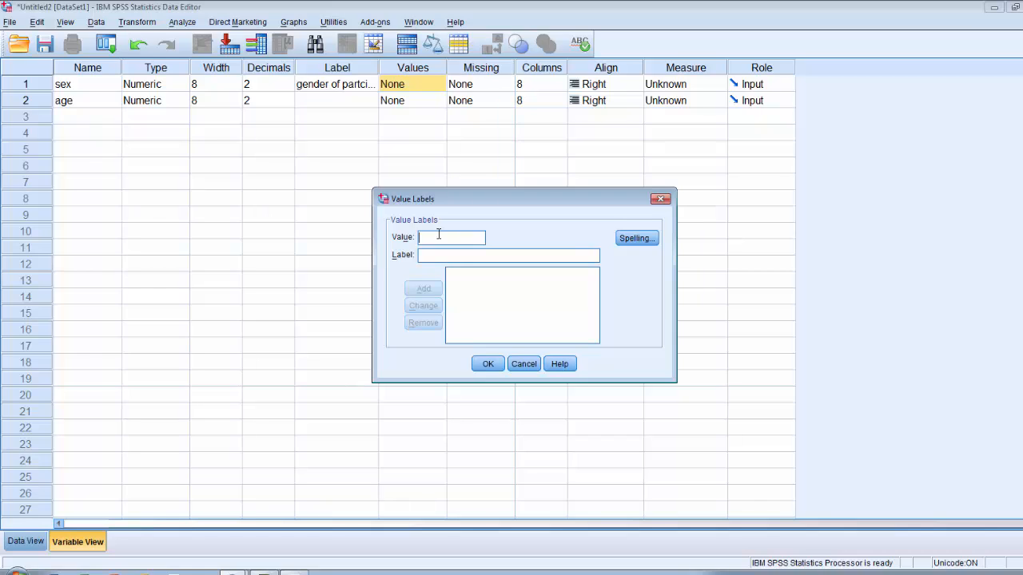
text(1)
text(male)
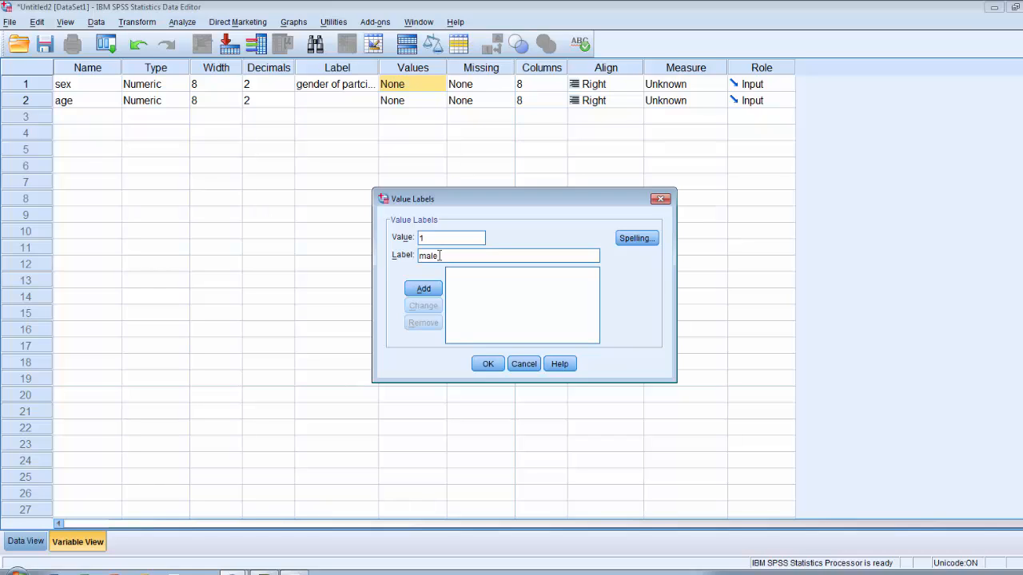
click(424, 290)
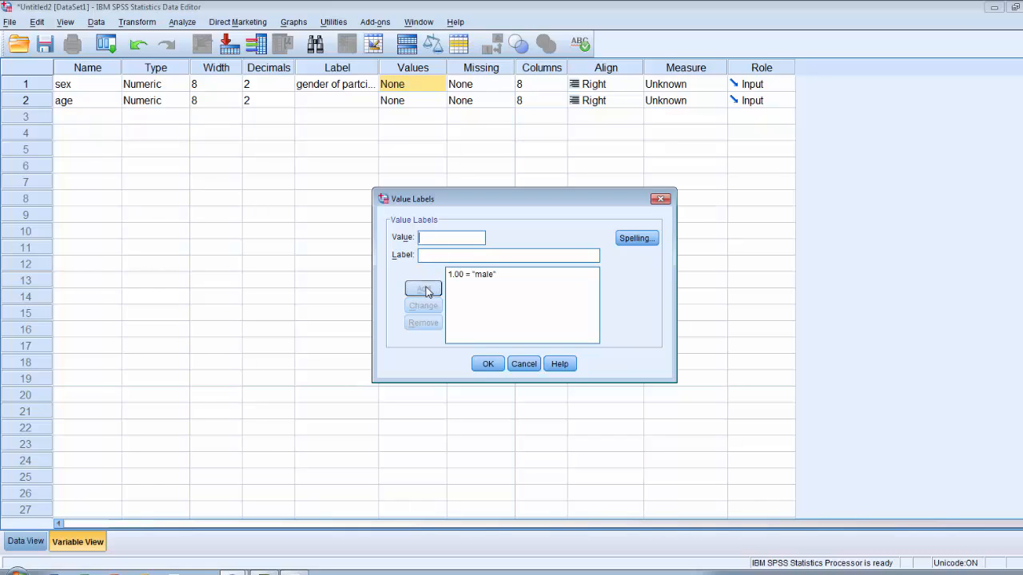
text(2)
text(f)
text(emale)
click(426, 288)
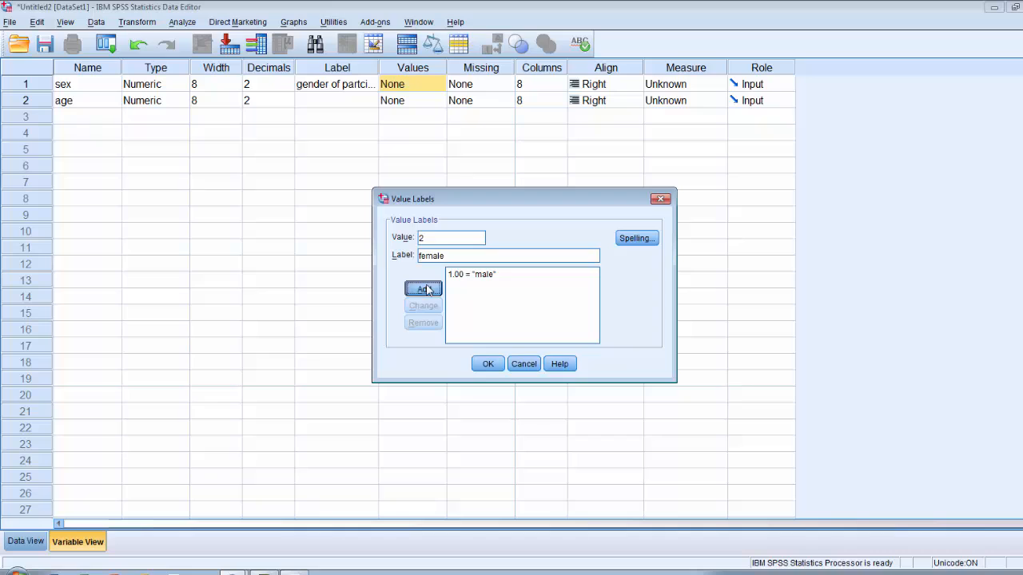
click(488, 365)
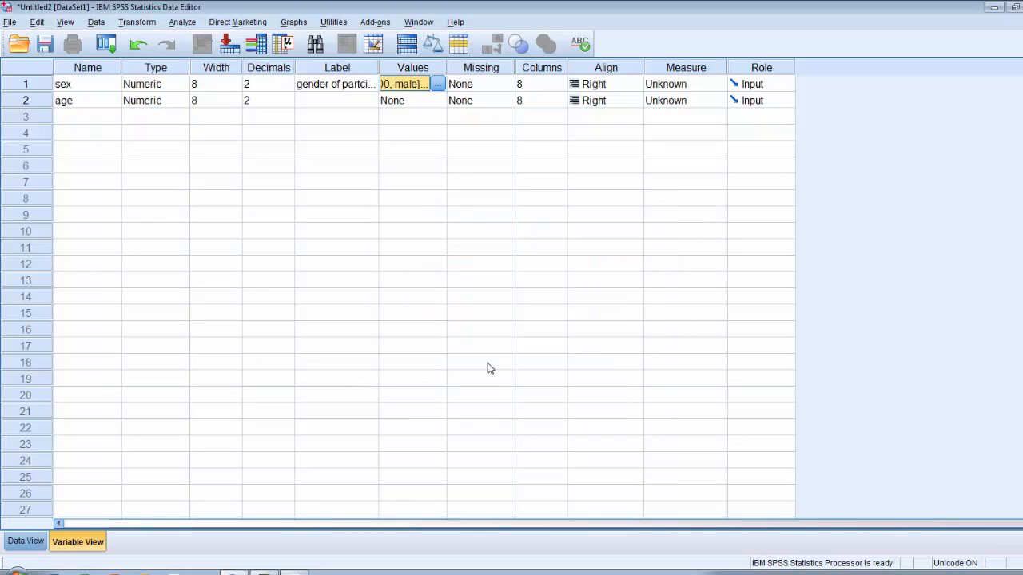
Enter the first case in Data View with sex 1 and age 25.
click(24, 541)
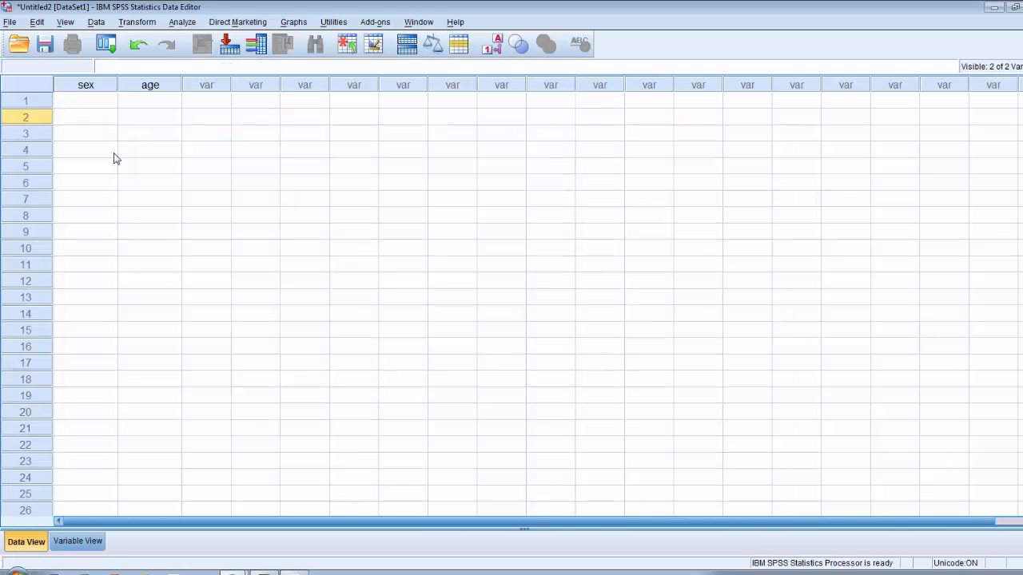
click(72, 108)
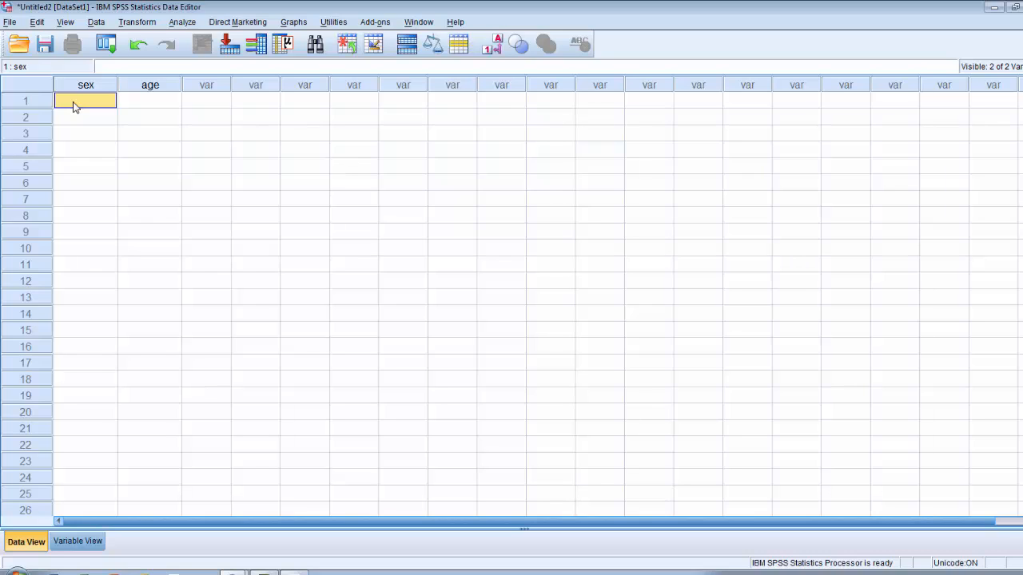
text(1)
key(Tab)
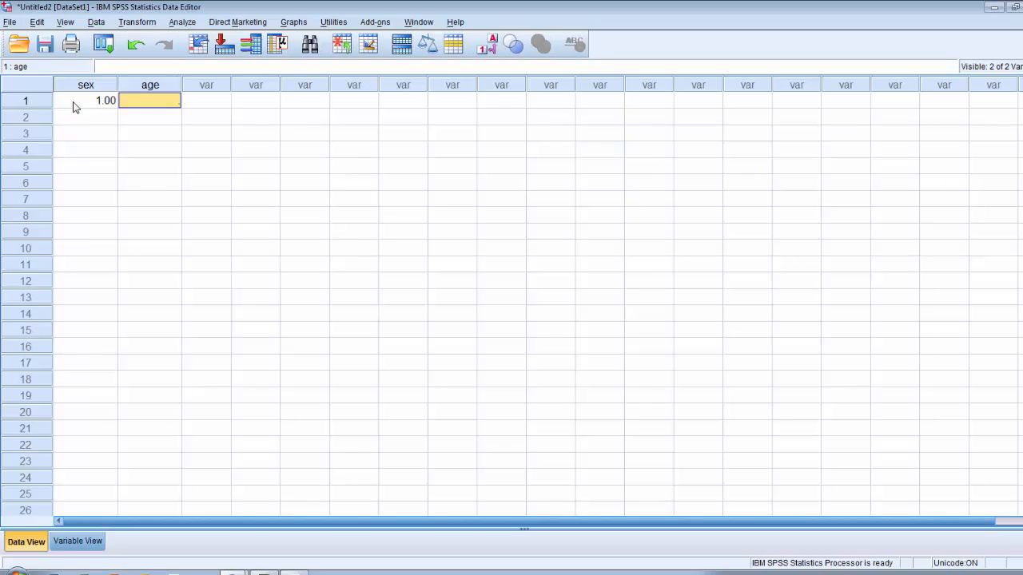
text(25)
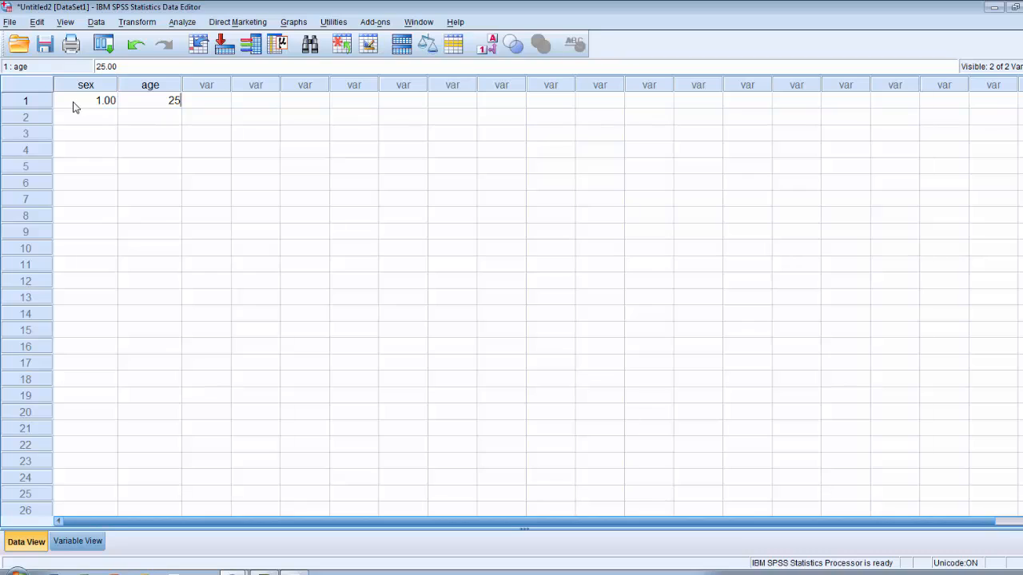
key(Return)
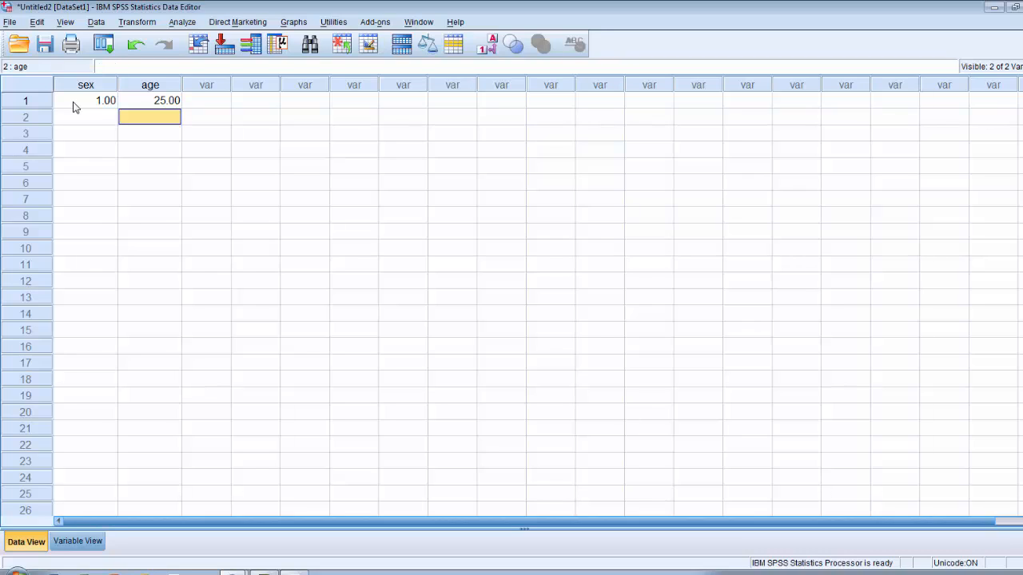
Enter the second case in the data grid with sex 2 and age 35.
key(Left)
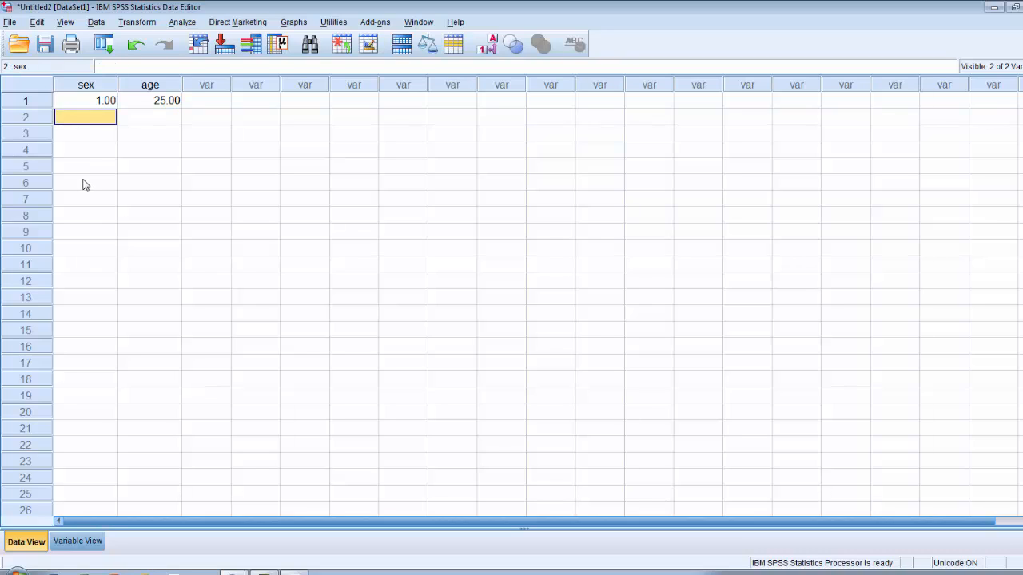
text(2)
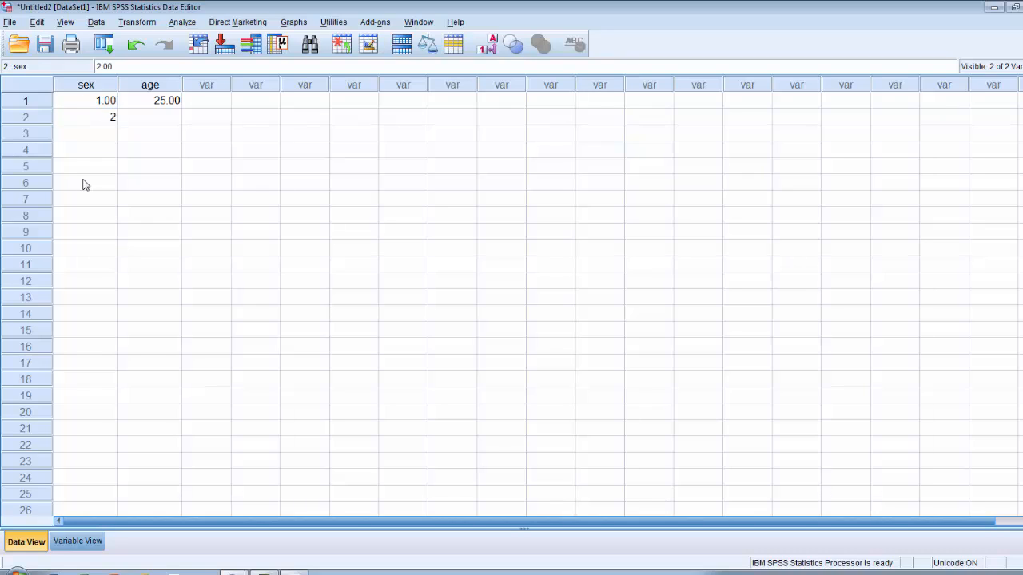
key(Tab)
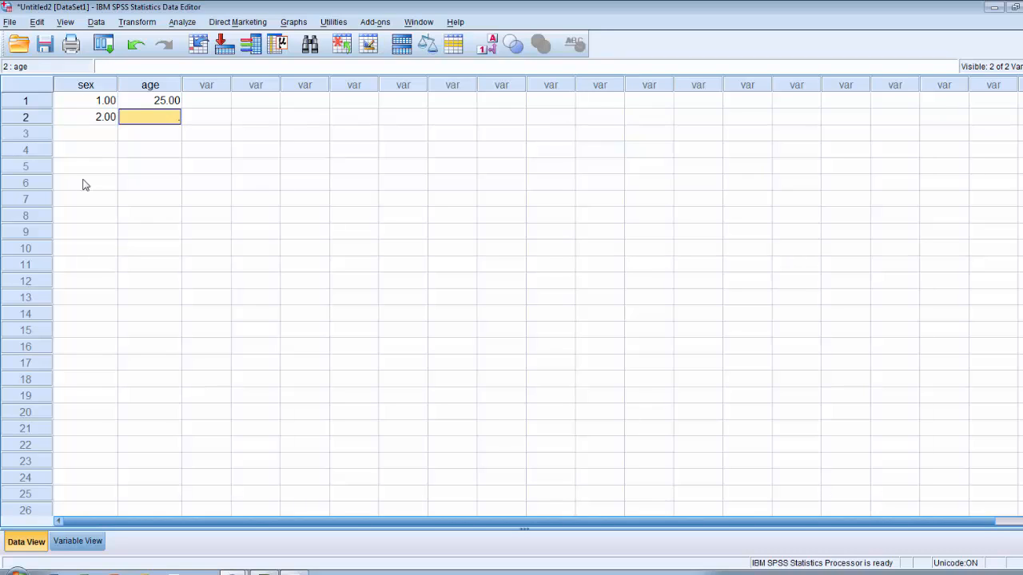
text(35)
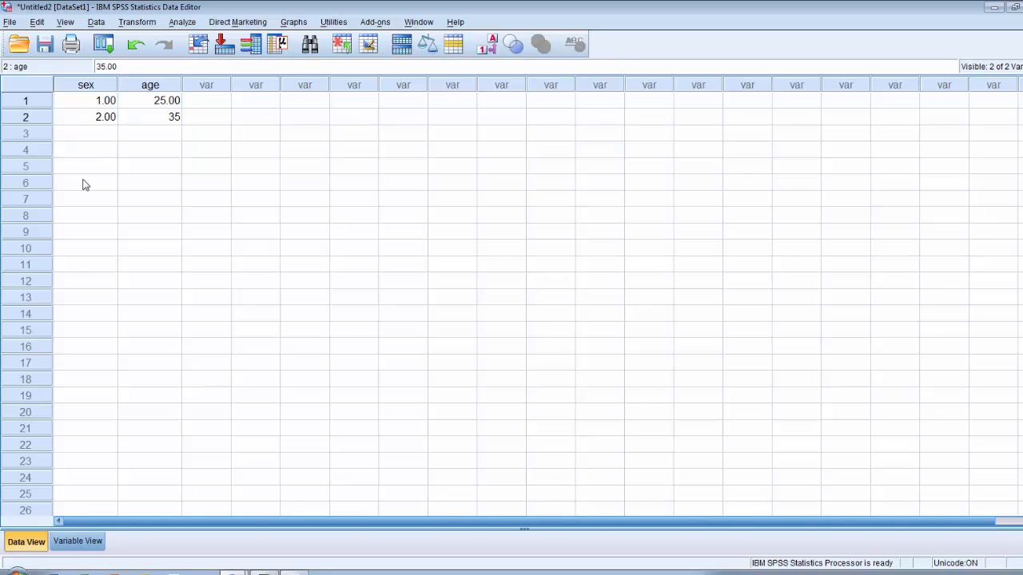
key(Return)
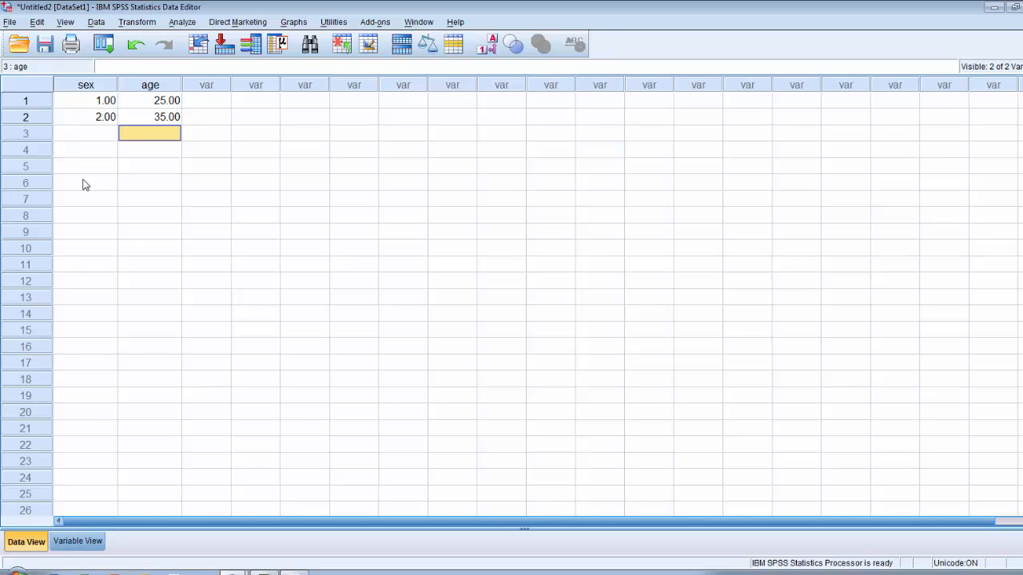
Enter the third case in the data grid with sex 1 and age 40.
key(Left)
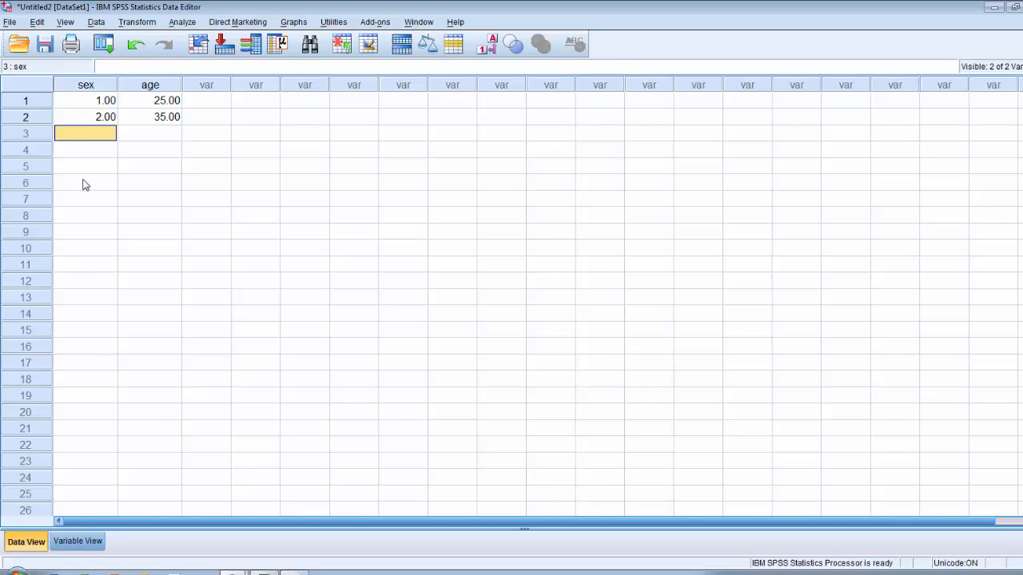
text(1)
key(Tab)
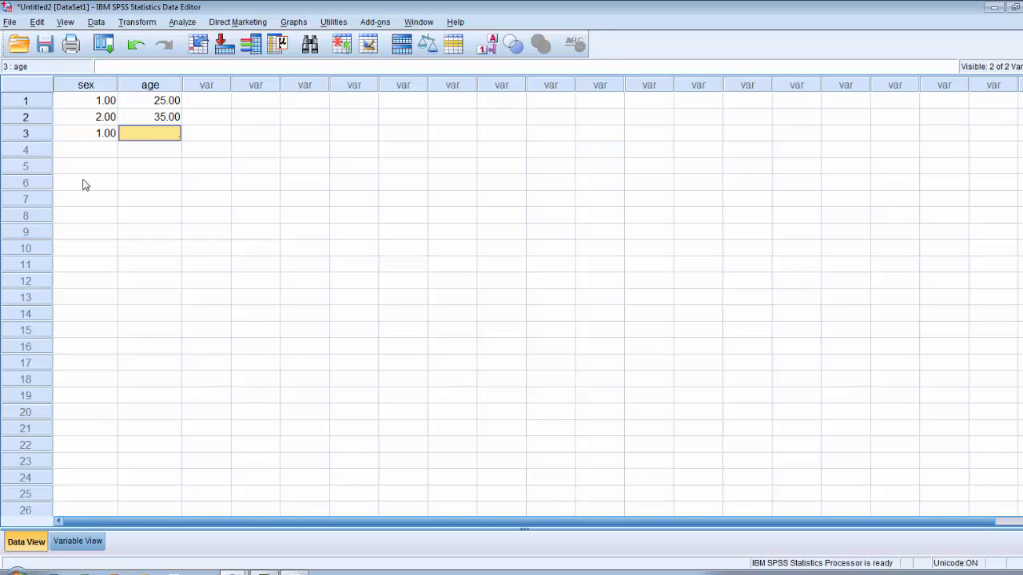
text(40)
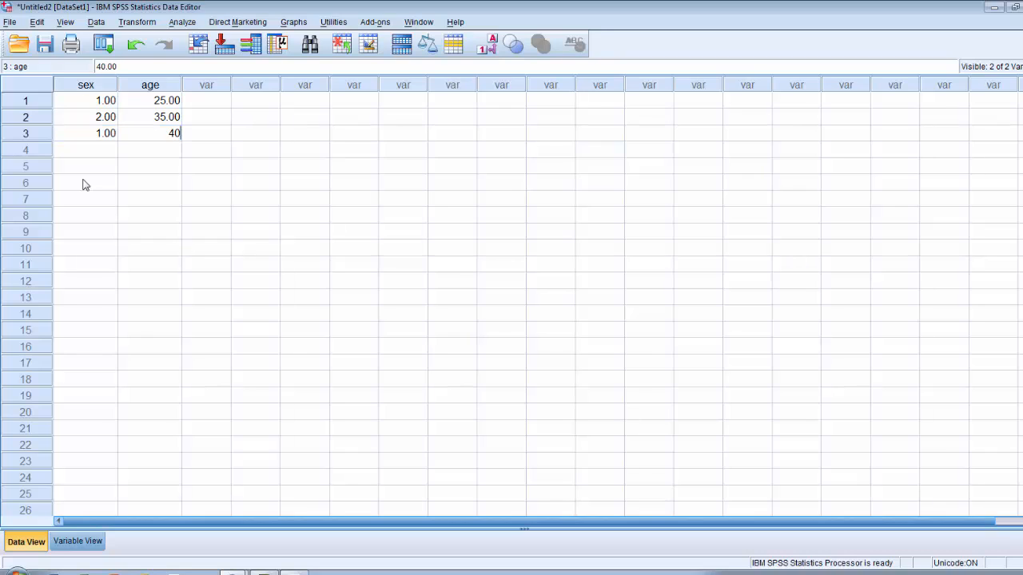
key(Return)
Enter the fourth case in the data grid with sex 2 and age 45.
key(Left)
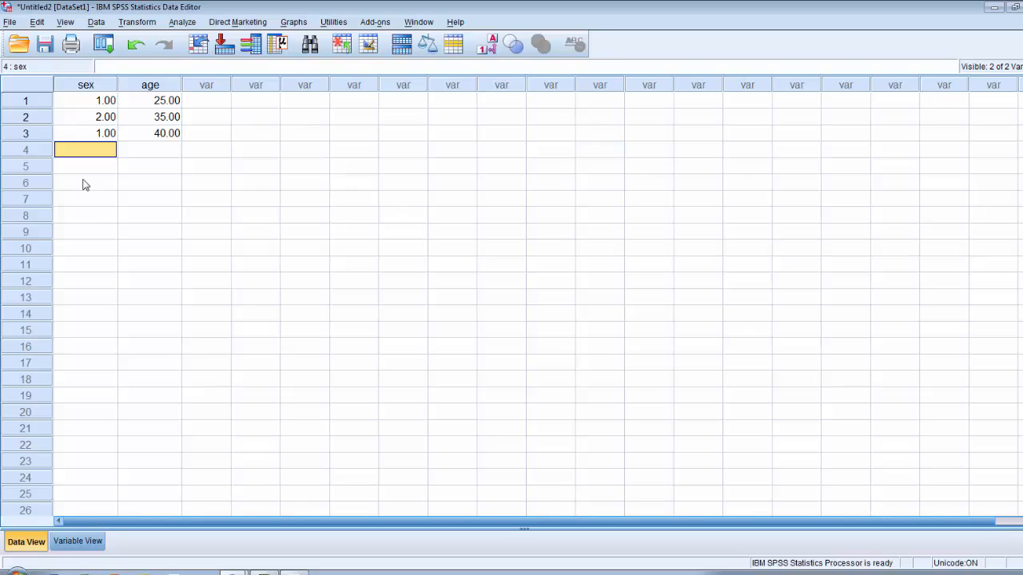
text(2)
key(Tab)
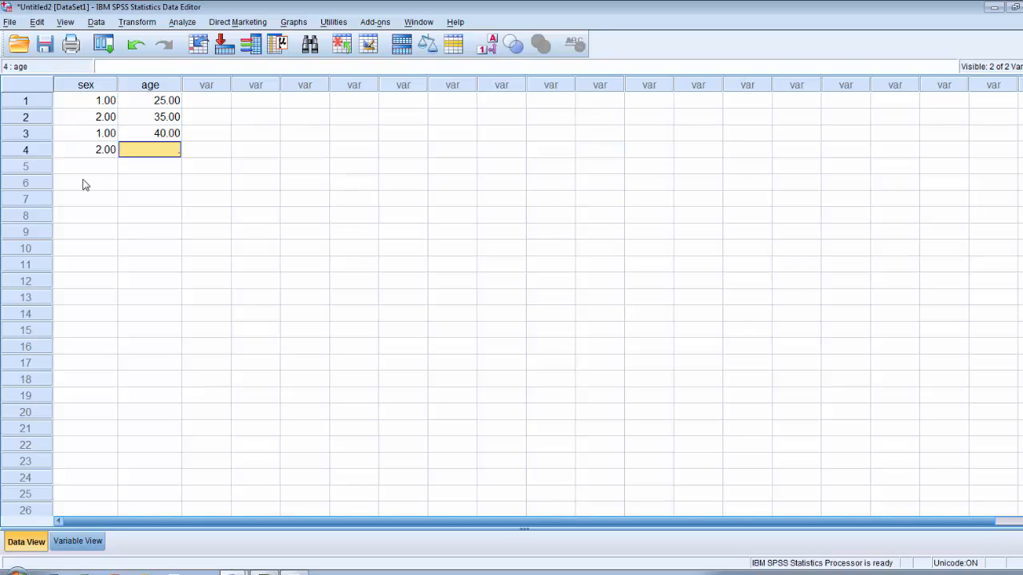
text(45)
key(Return)
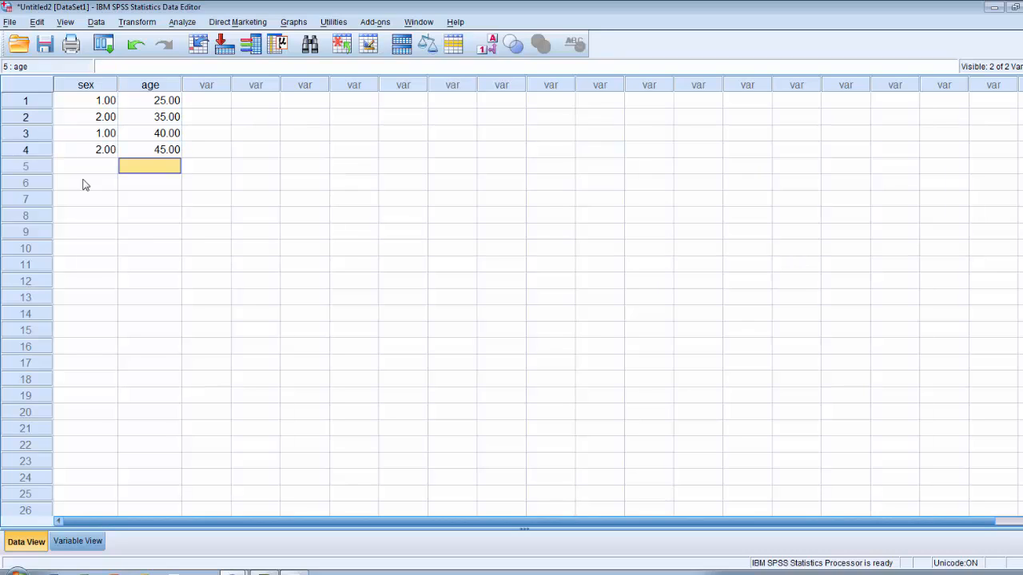
Enter the fifth case in the data grid with sex 2 and age 25.
key(Left)
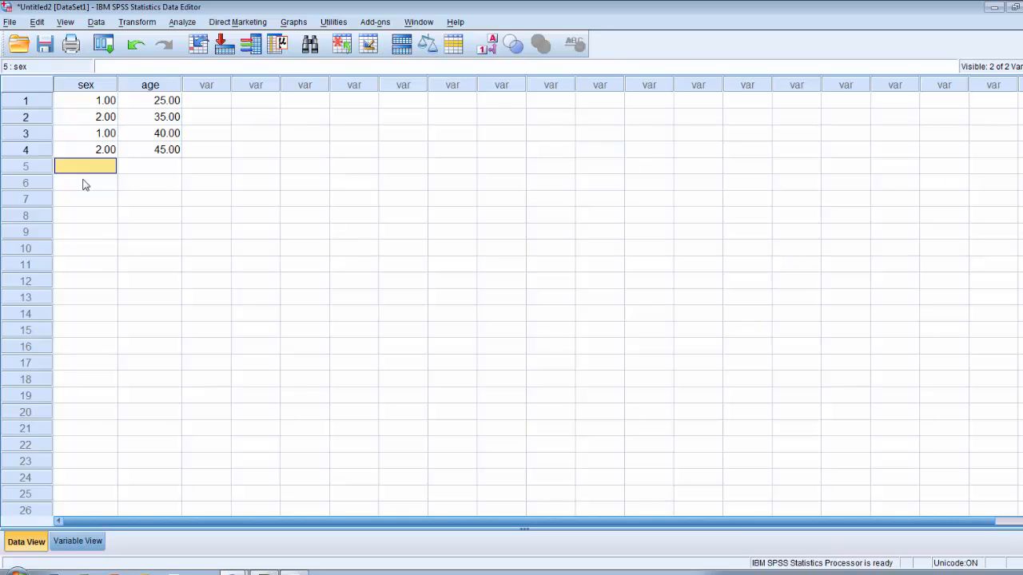
text(2)
key(Tab)
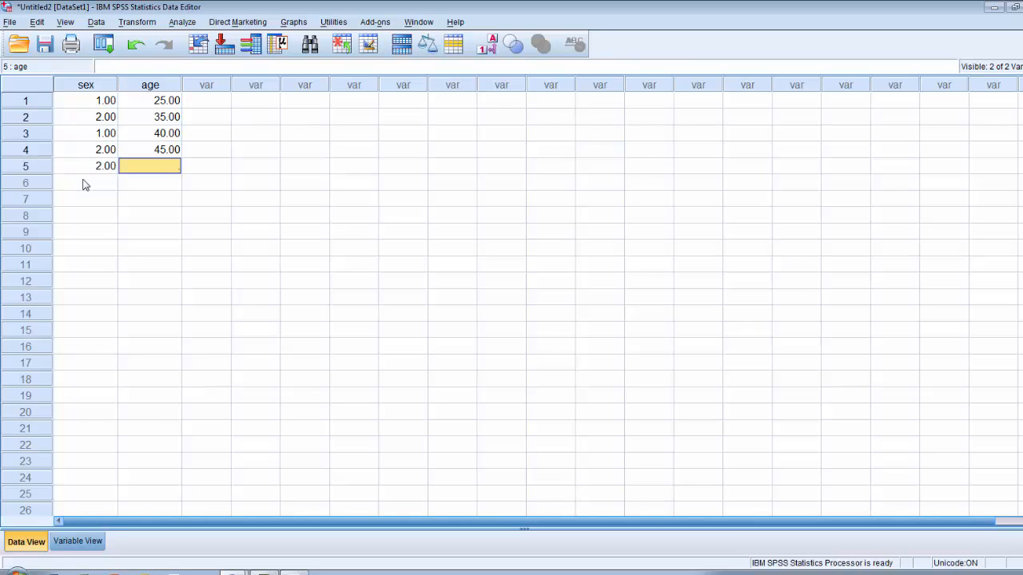
text(25)
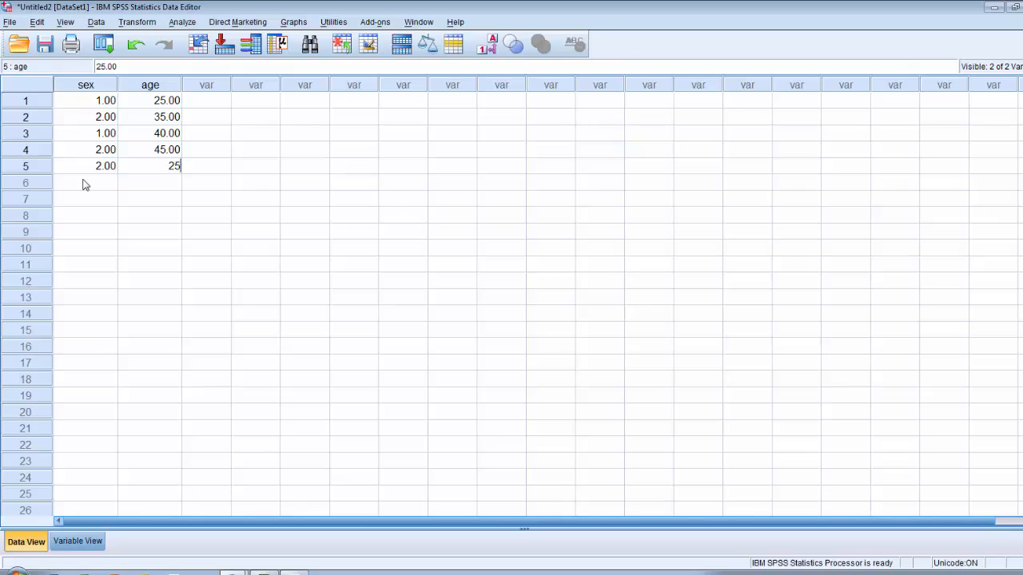
key(Return)
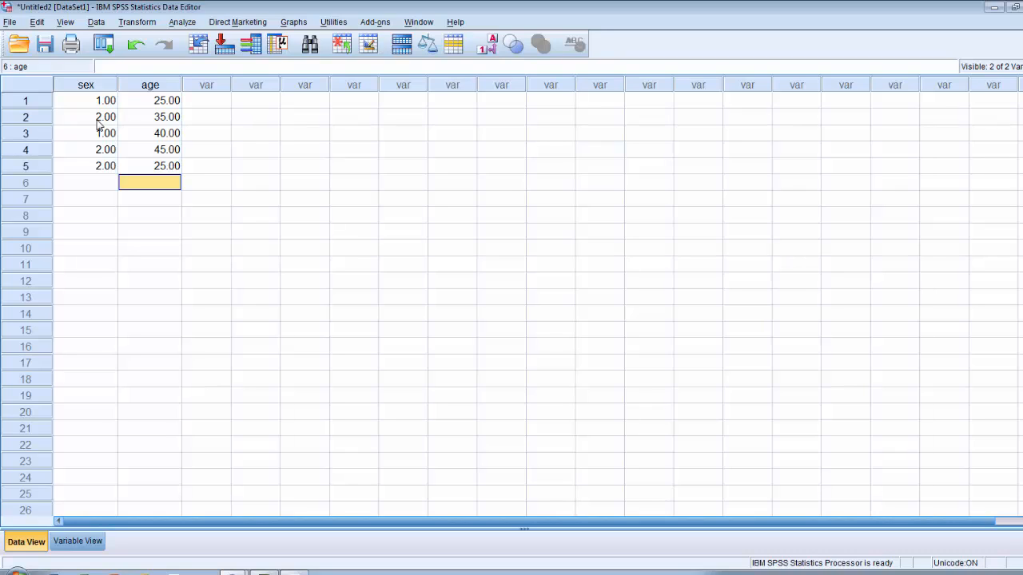
Display the value labels in the sex column, and switch back to the numeric codes.
click(487, 48)
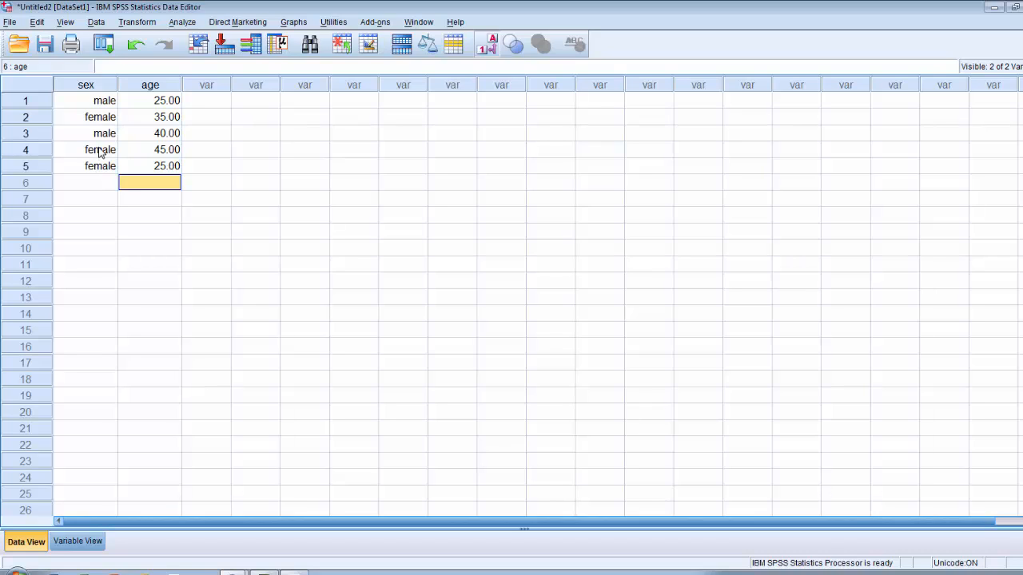
click(487, 47)
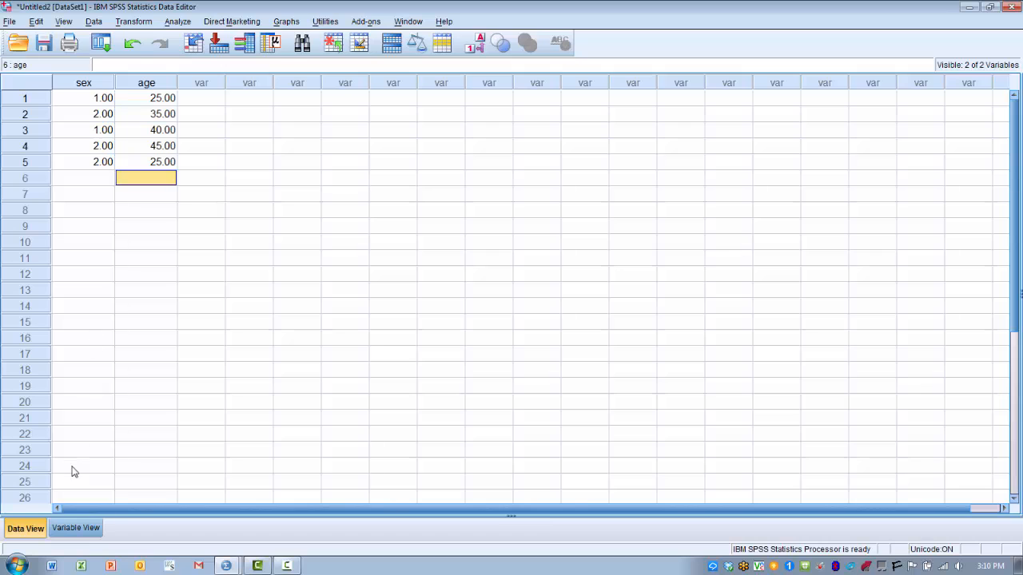
Try to add a third variable named "age group", with a space, in Variable View.
click(69, 529)
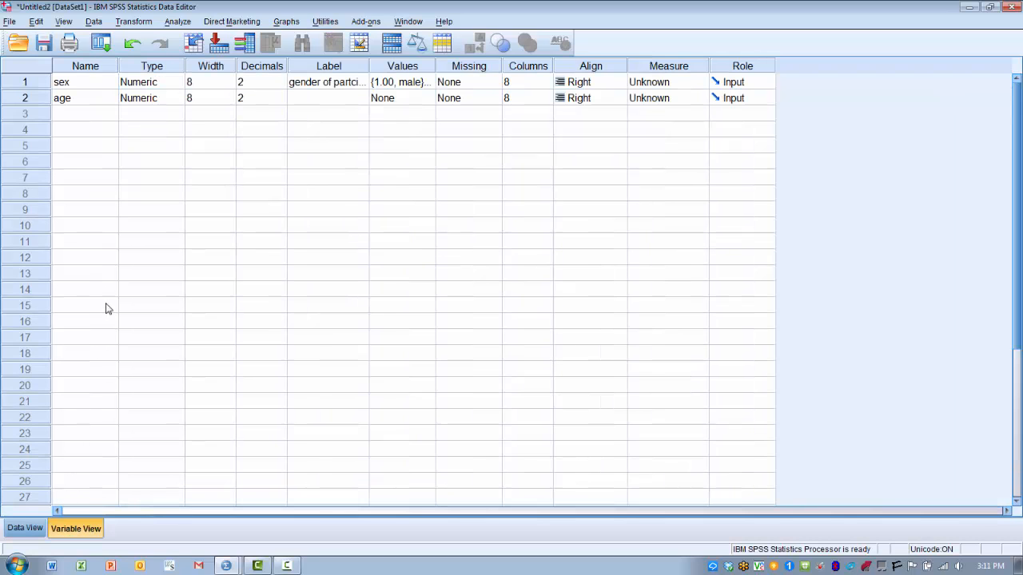
click(62, 117)
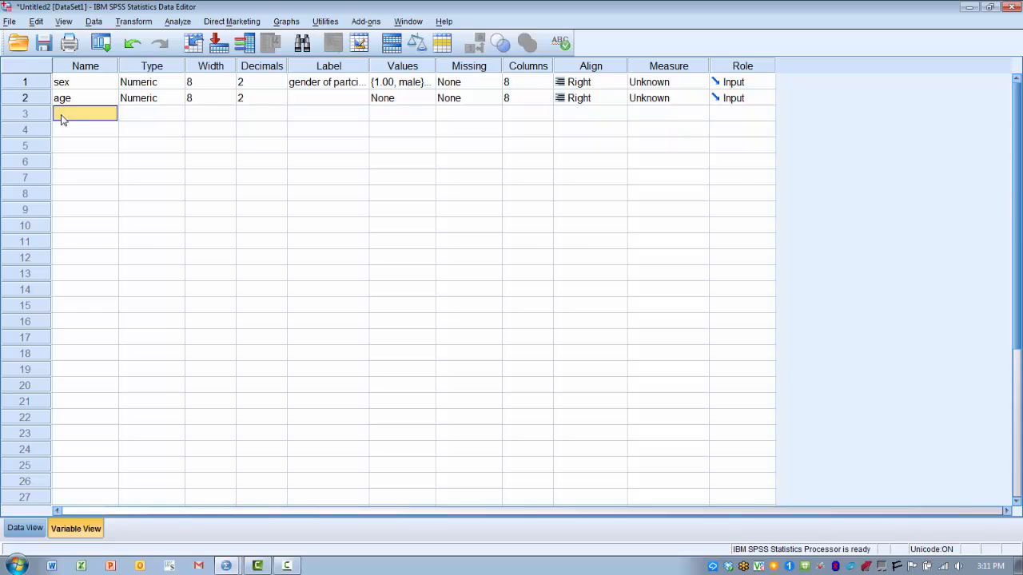
text(age group)
key(Return)
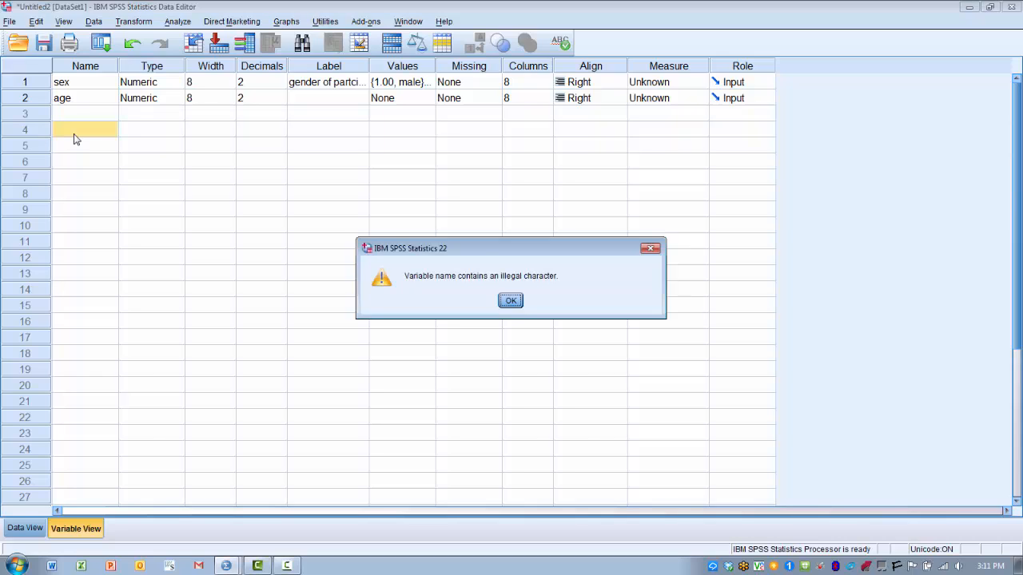
click(510, 301)
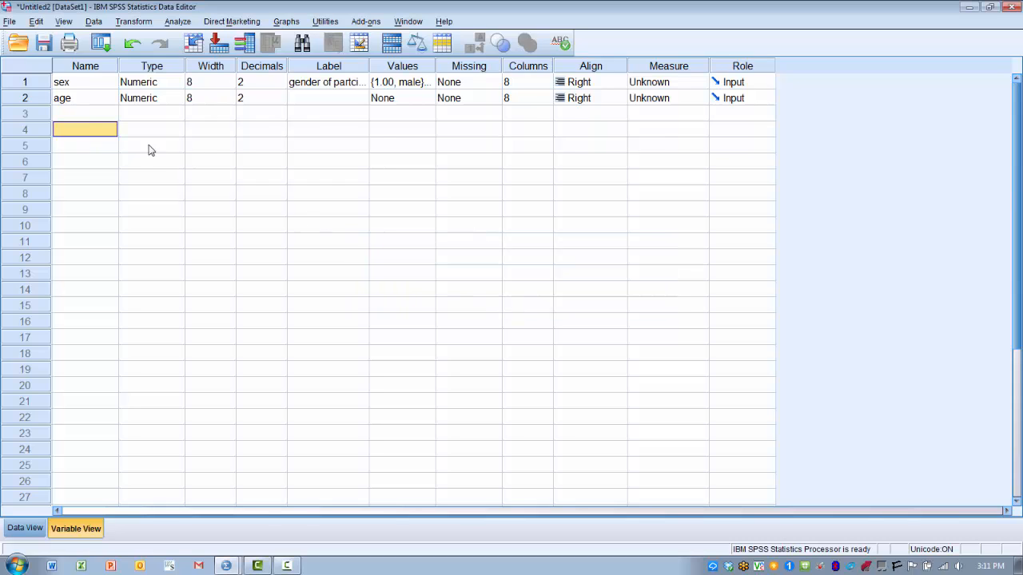
Add two variables named agegroup and age_group in the rows below age.
click(79, 120)
text(ag)
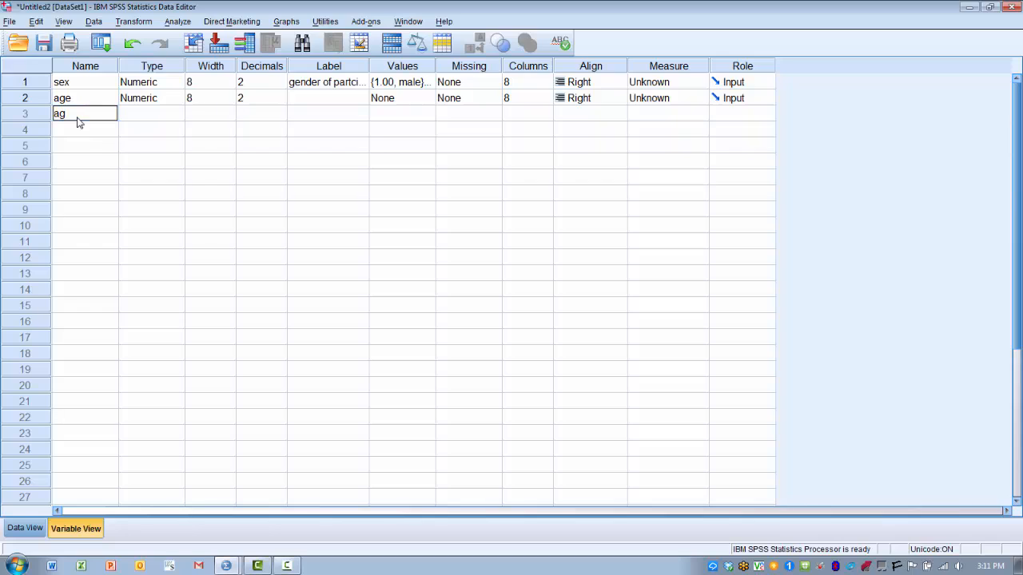
text(egroup)
key(Return)
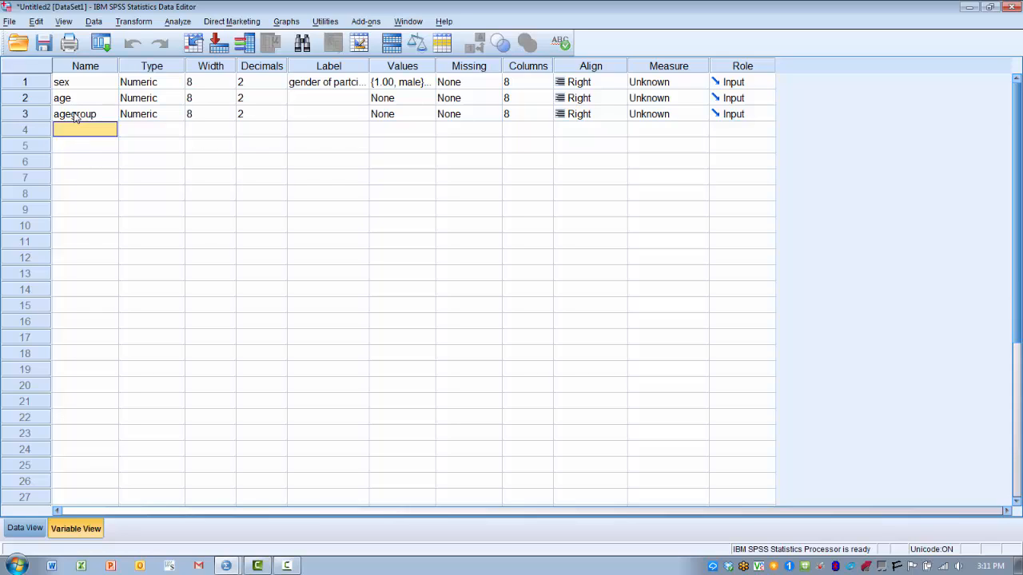
text(age)
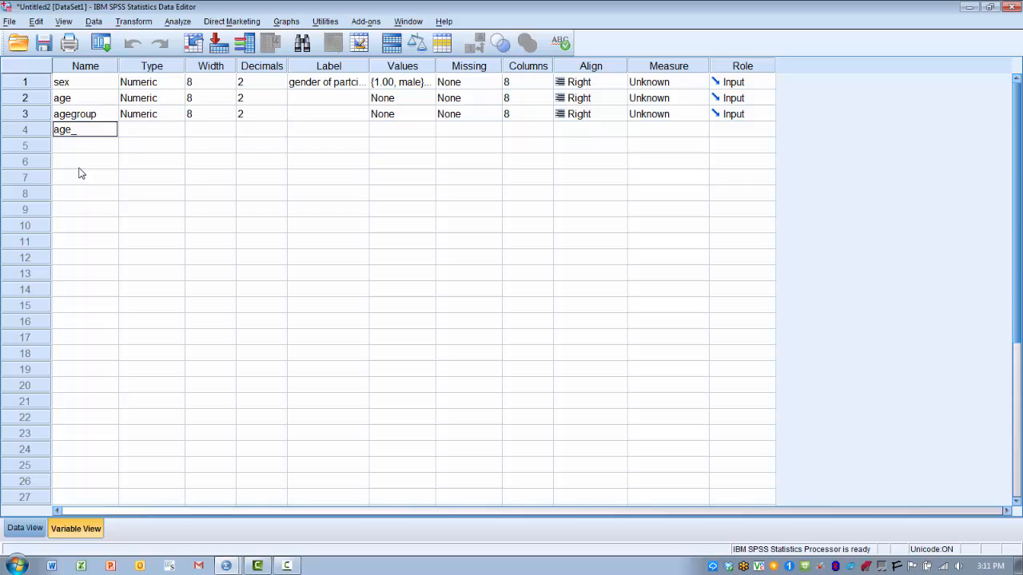
text(_group)
key(Return)
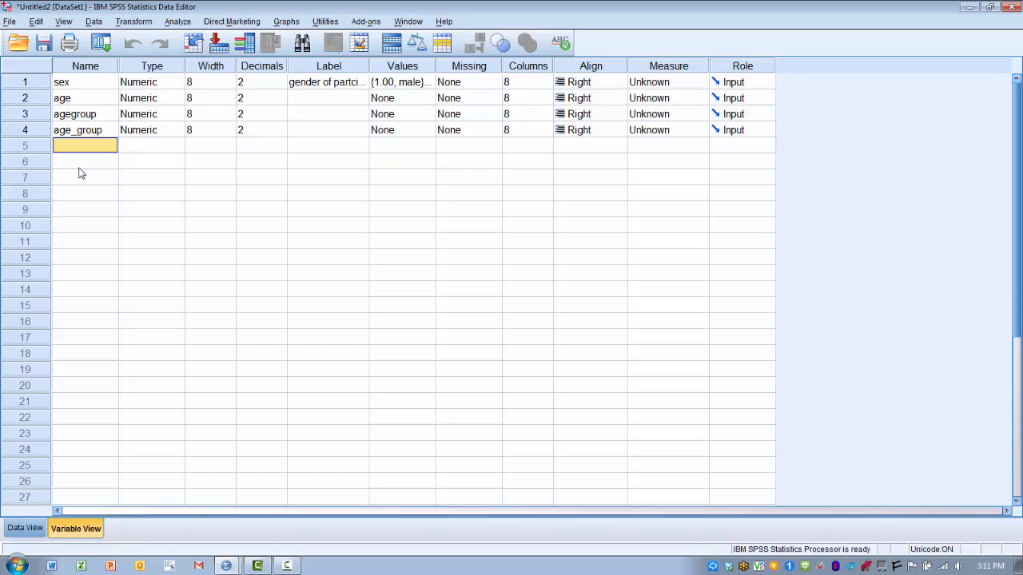
Try to add a fifth variable named "age-group", with a hyphen.
text(age)
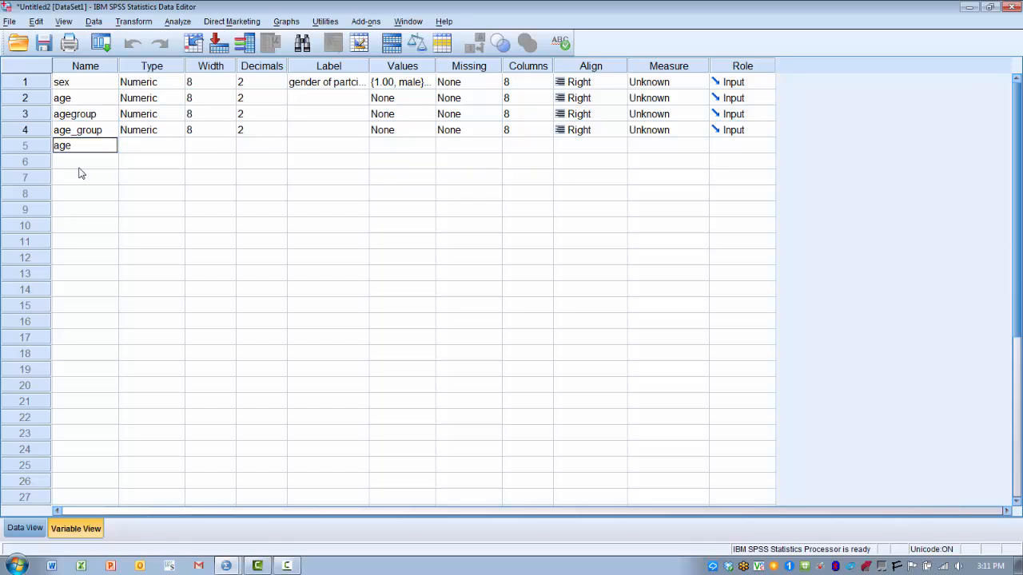
text(-group)
key(Return)
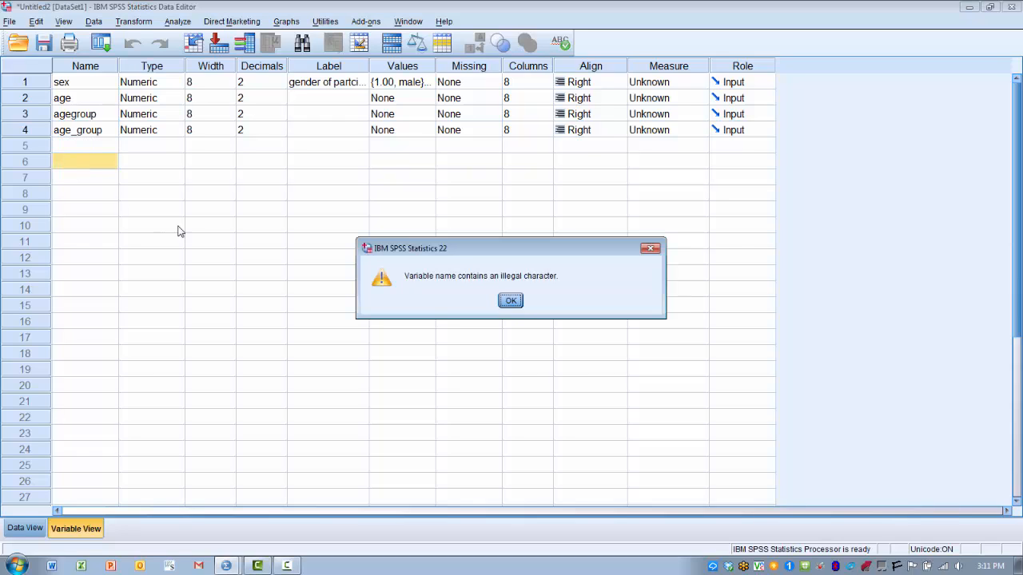
click(509, 302)
Add a fifth variable named agegroup1 in the row below age_group.
click(67, 149)
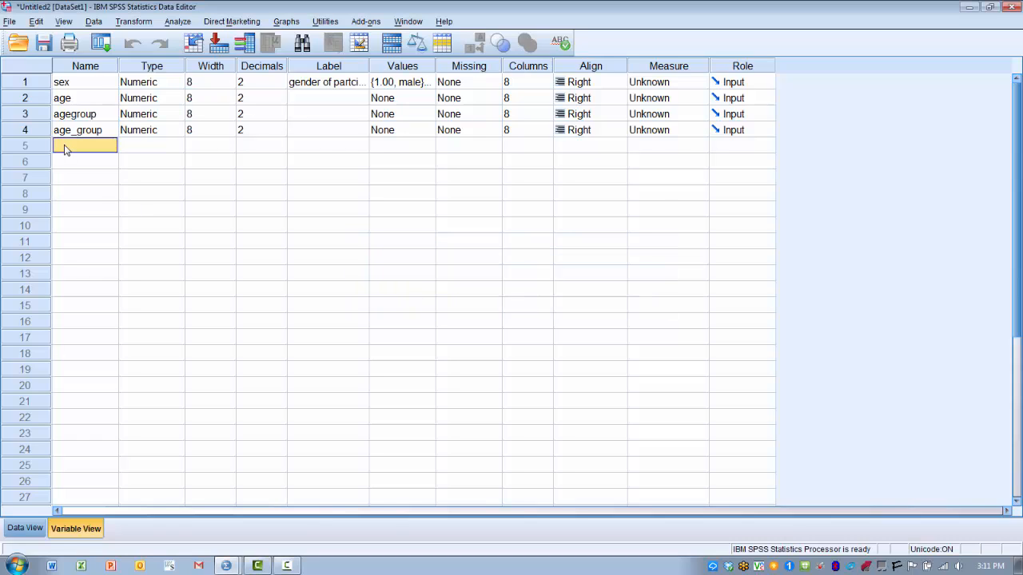
text(agegroup1)
key(Return)
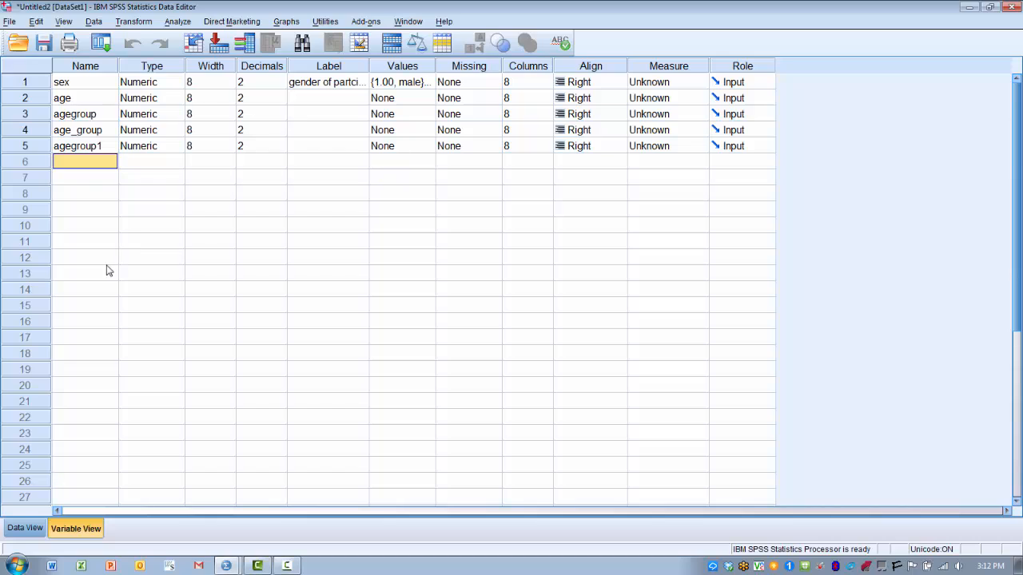
Try to add a sixth variable named "age&group", with an ampersand.
text(age)
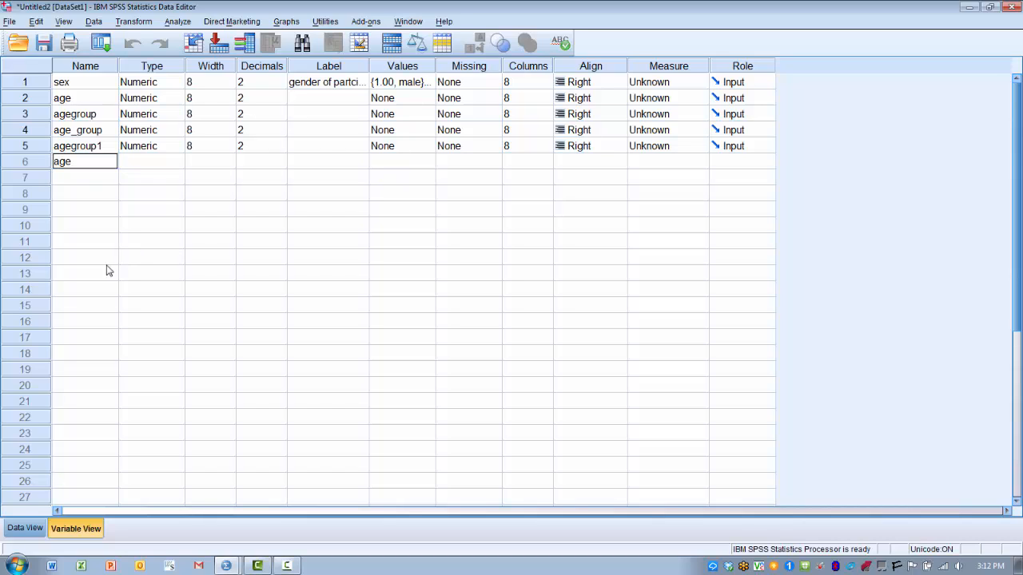
text(&group)
key(Return)
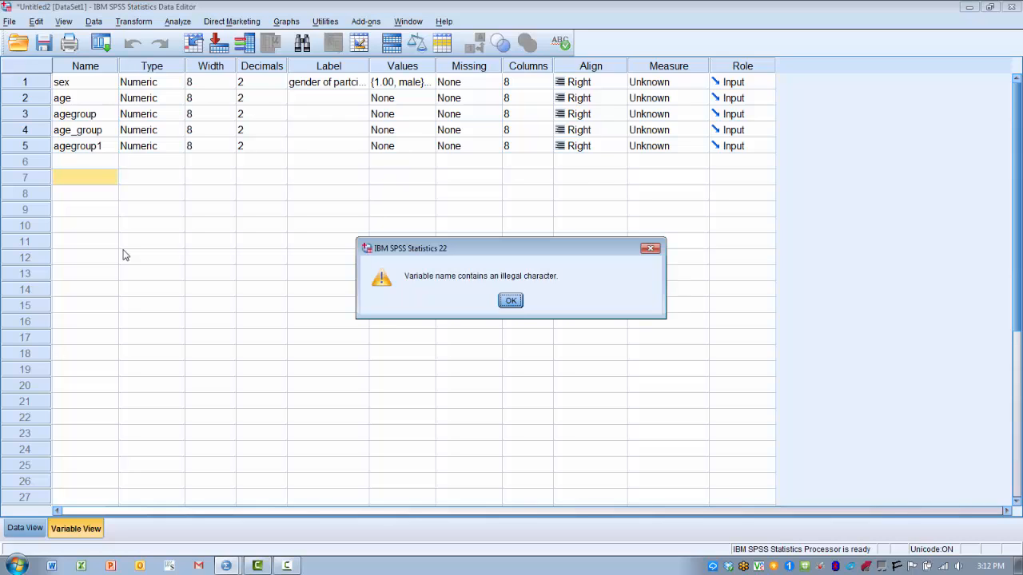
click(510, 302)
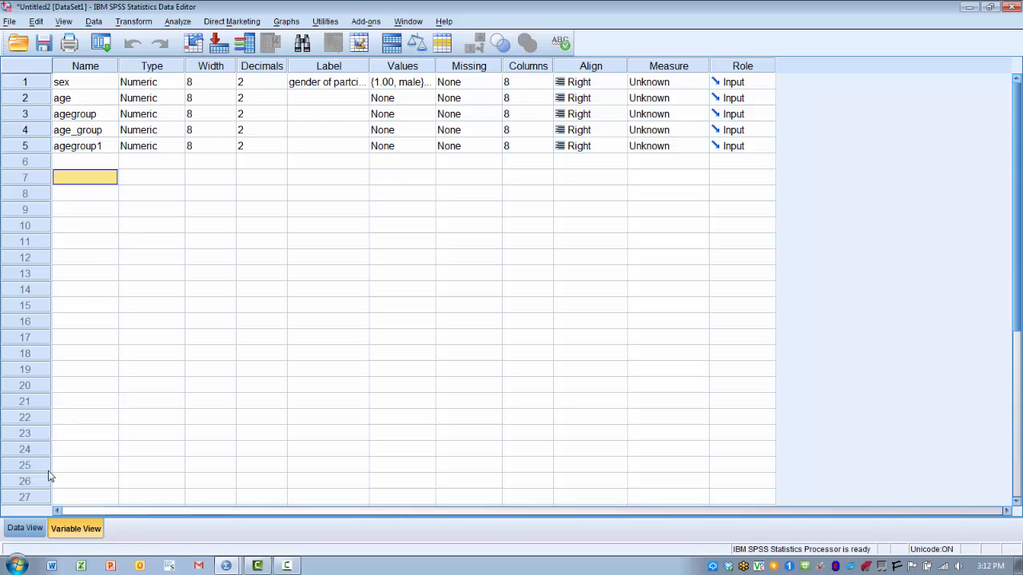
Return to Data View and save the dataset as "sample" in the Documents folder, in SPSS Statistics (*.sav) format.
click(30, 530)
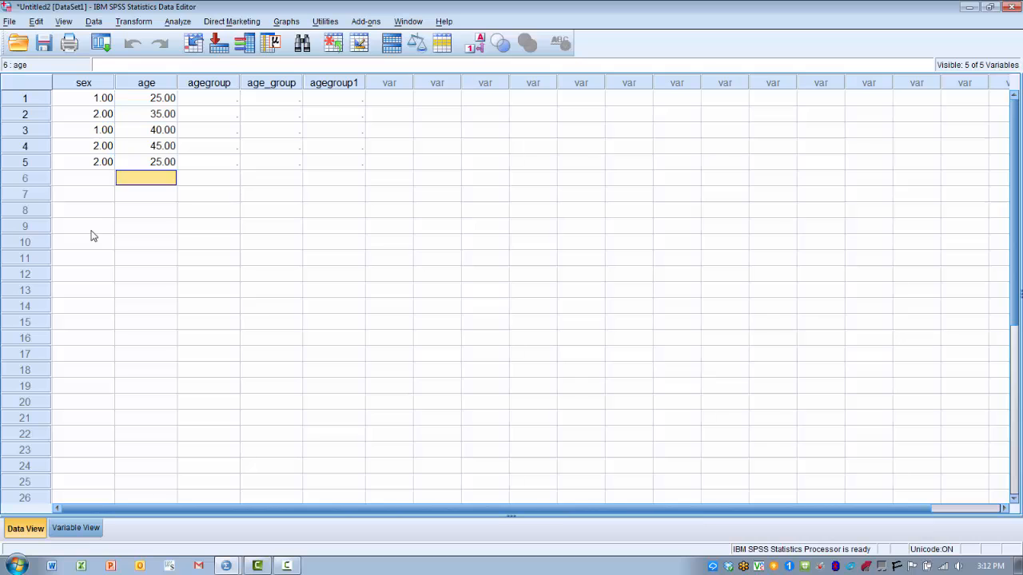
click(8, 21)
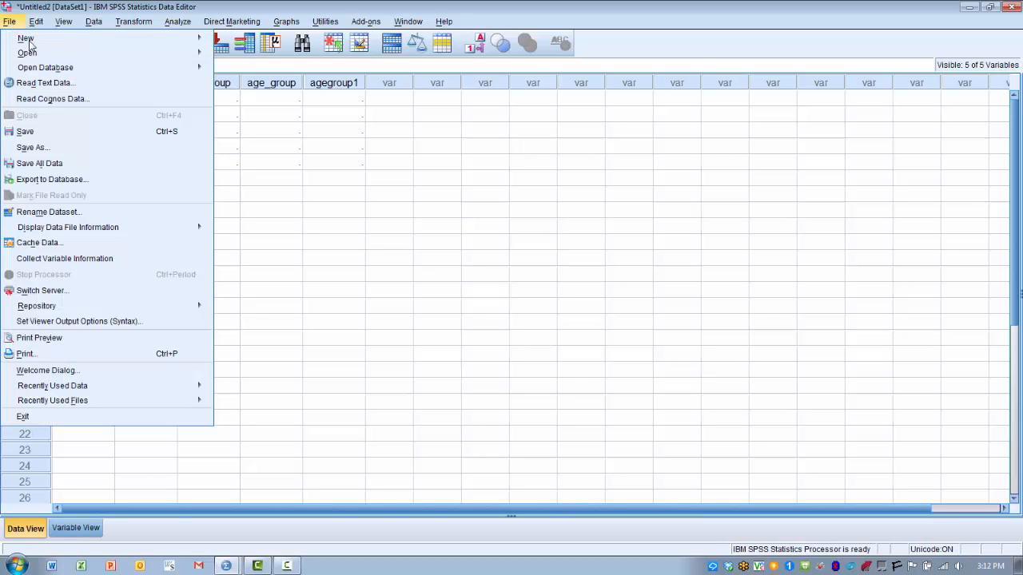
click(32, 148)
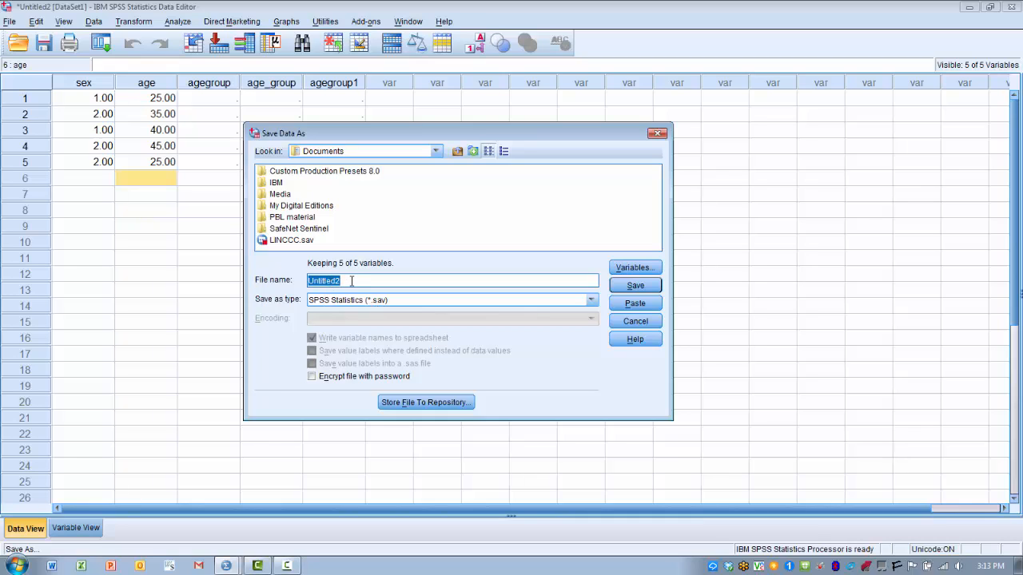
text(samepl)
key(BackSpace)
key(BackSpace)
key(BackSpace)
text(ple)
click(635, 286)
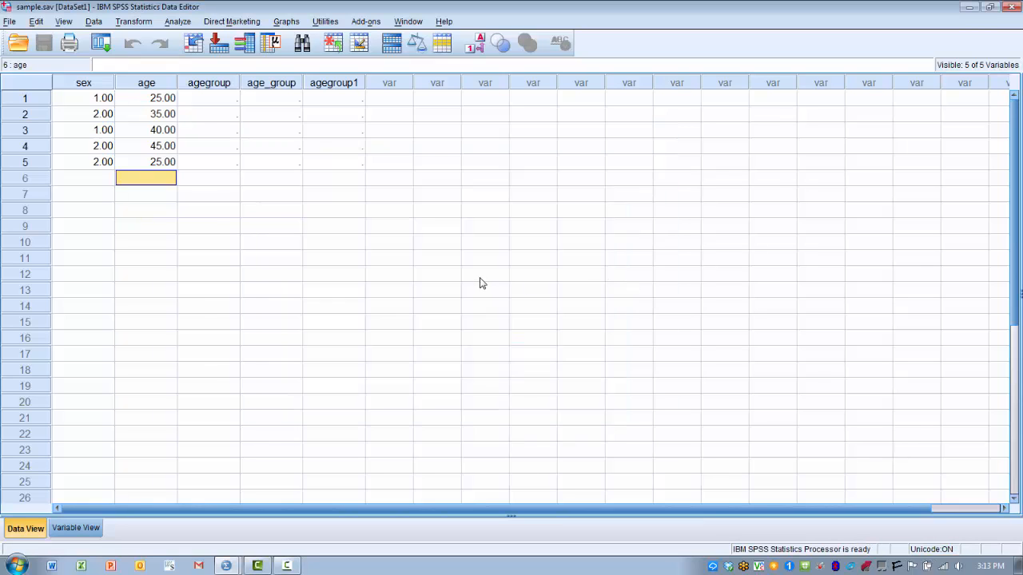